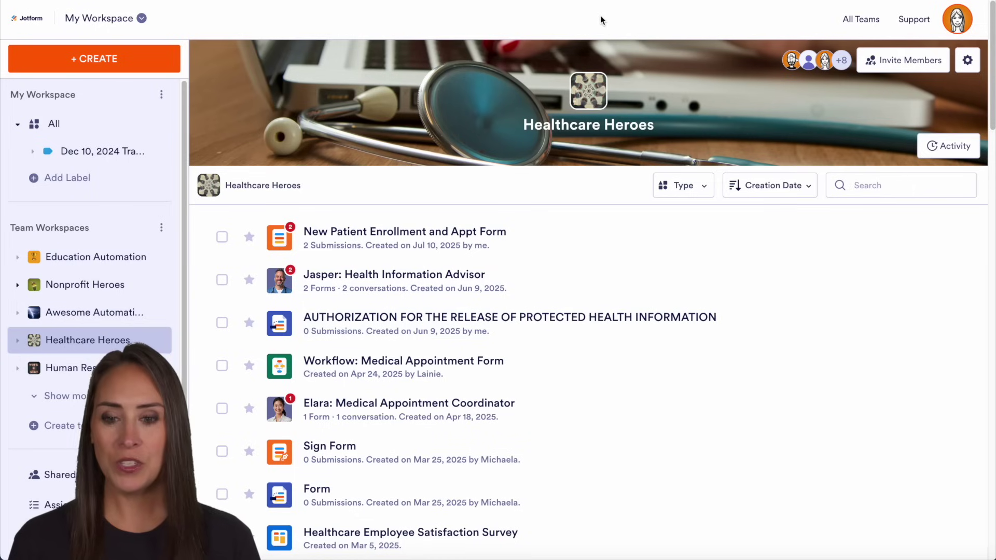
Step: Open the New Patient Enrollment and Appt Form for editing in the Form Builder
mouse_move(311, 244)
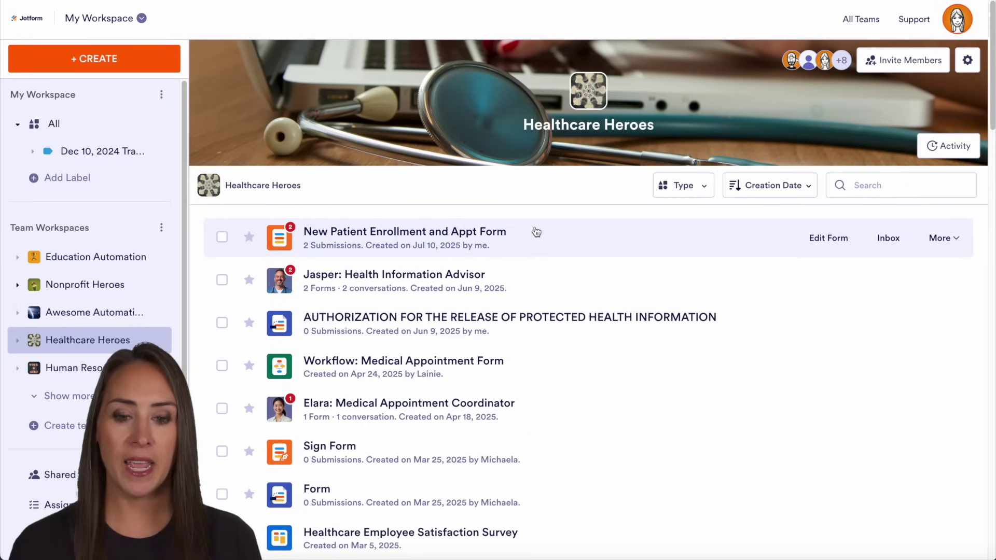
click(826, 242)
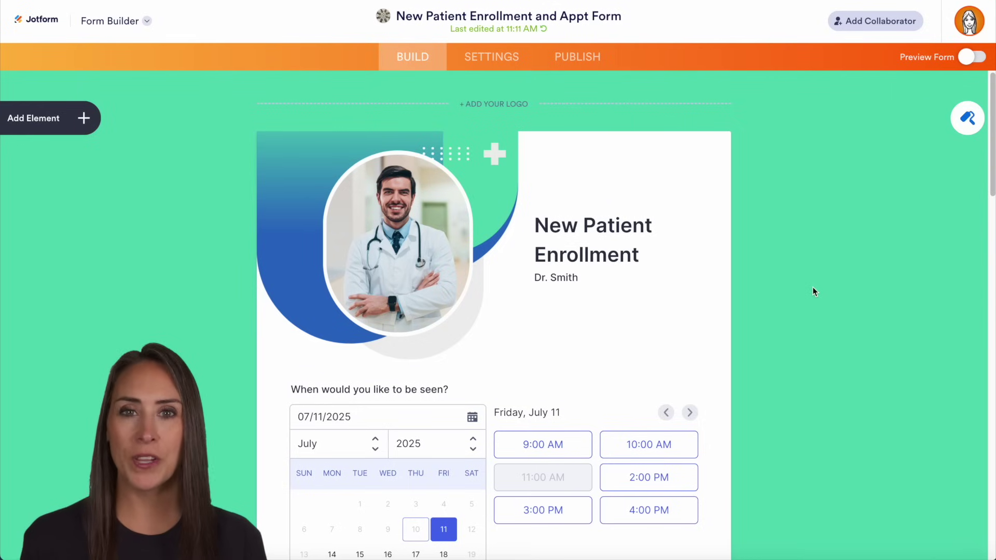
scroll(641, 240, down, 3)
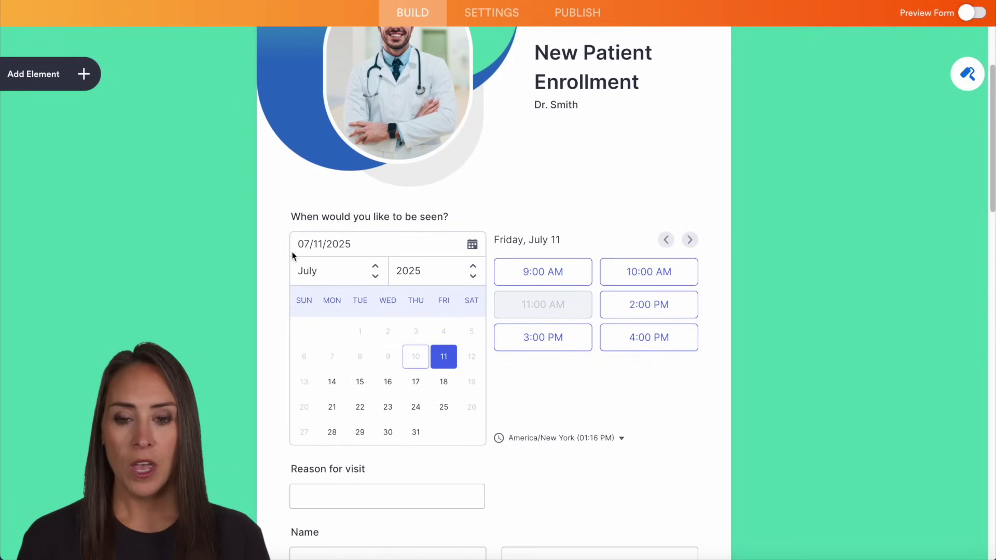
Step: Show the Add Element list and scroll through the form's fields and back up
click(82, 75)
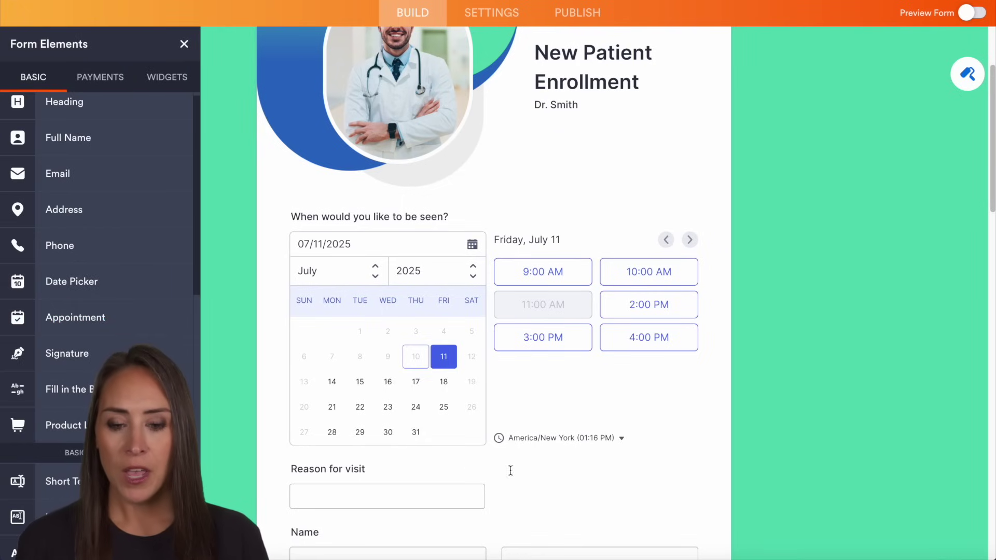
scroll(624, 483, down, 1)
scroll(624, 480, down, 5)
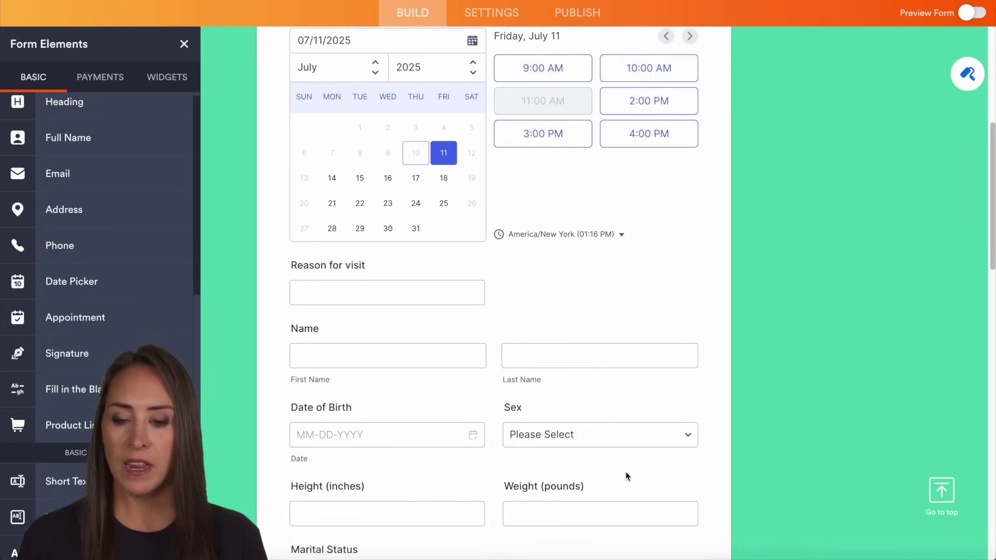
scroll(626, 473, down, 12)
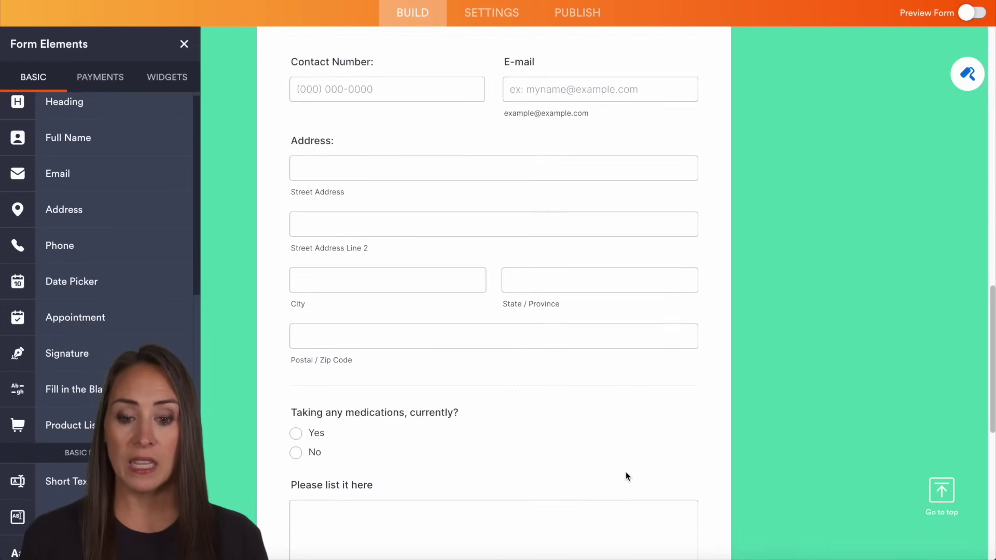
scroll(626, 471, up, 20)
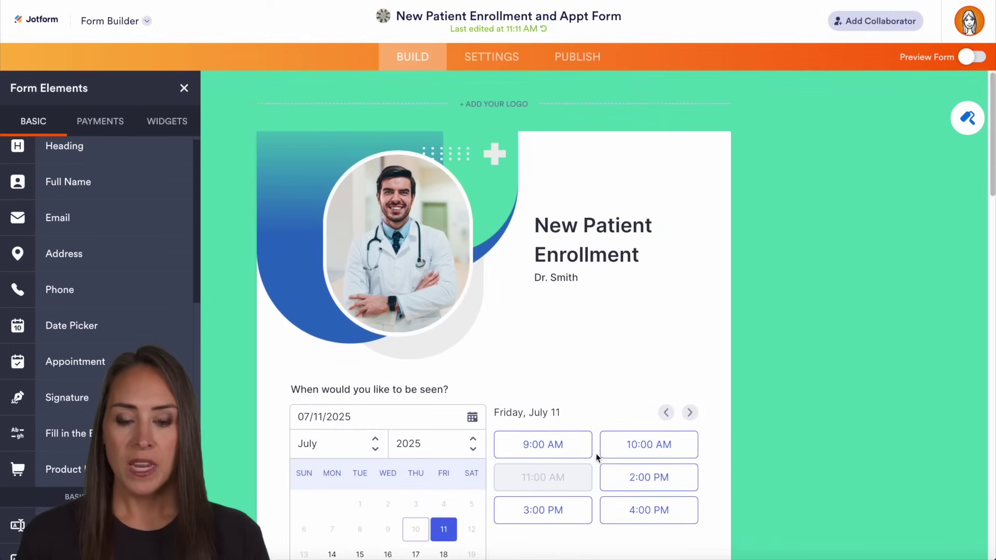
Step: Select the appointment field and start its Google Calendar availability sync from Properties
click(489, 393)
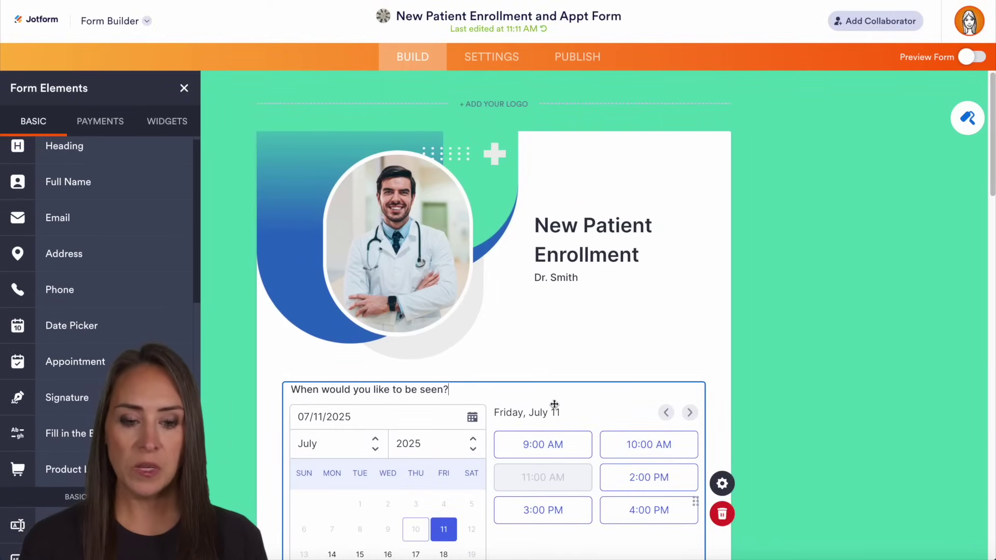
click(744, 488)
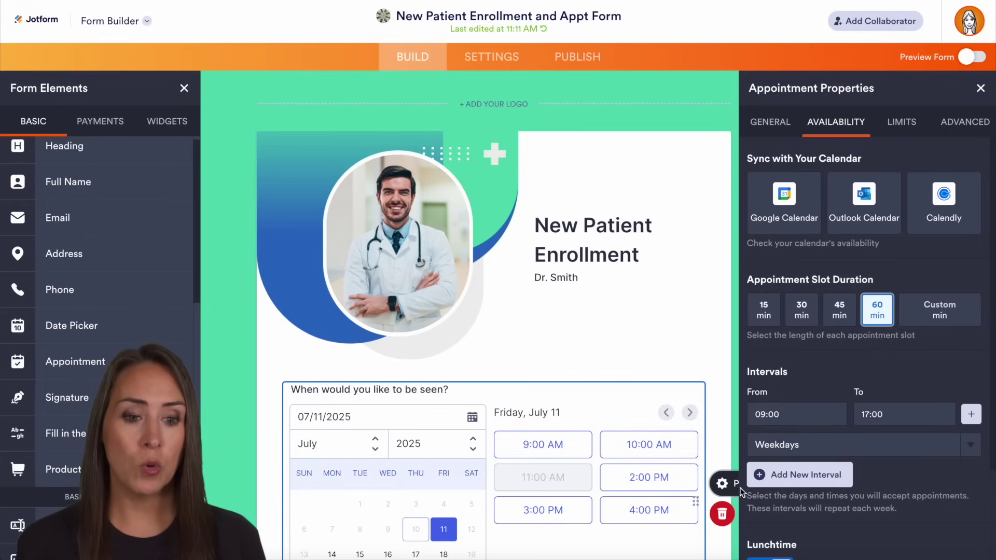
click(791, 207)
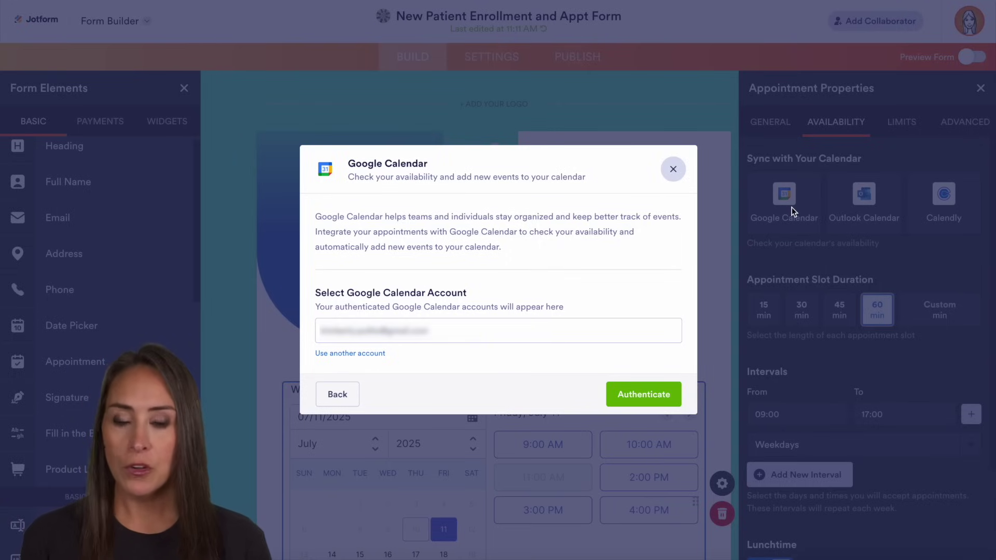
Step: Authenticate the Google account and set the event title to the Name field plus ' - New Appt'
click(631, 395)
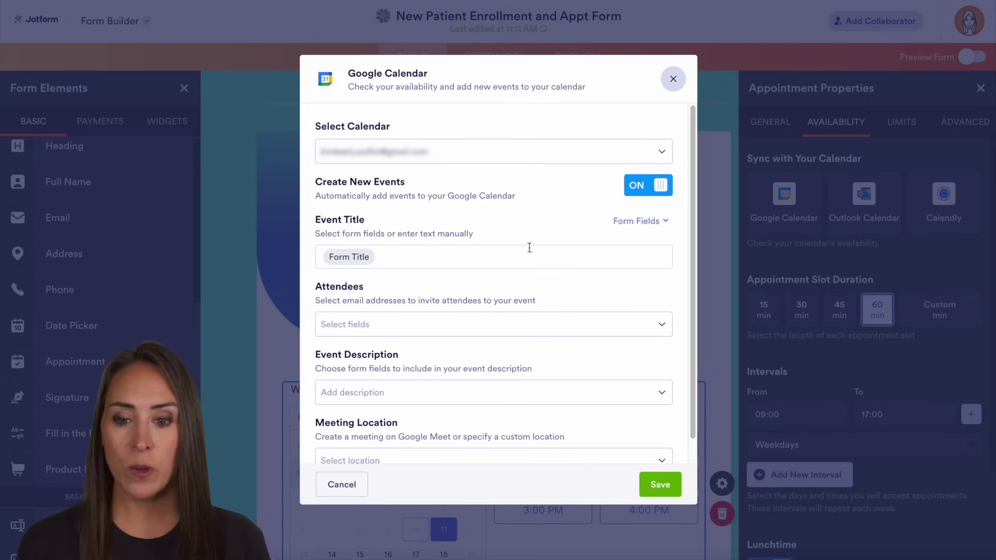
click(412, 256)
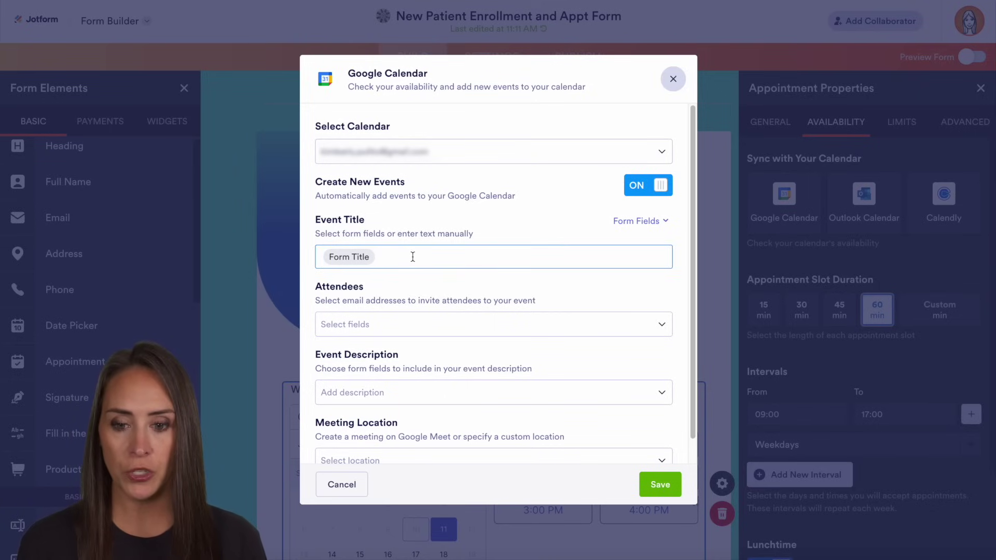
key(BackSpace)
click(623, 224)
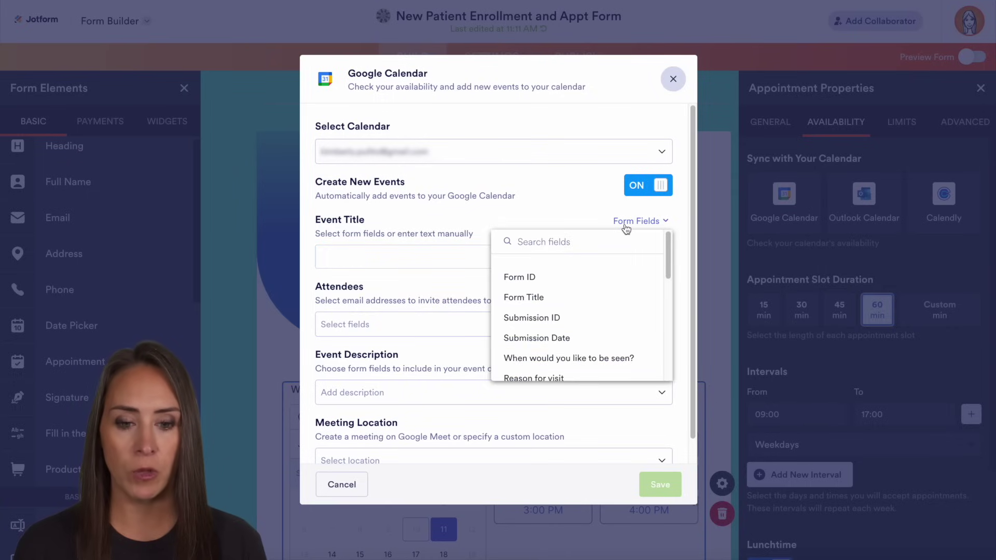
scroll(574, 329, down, 2)
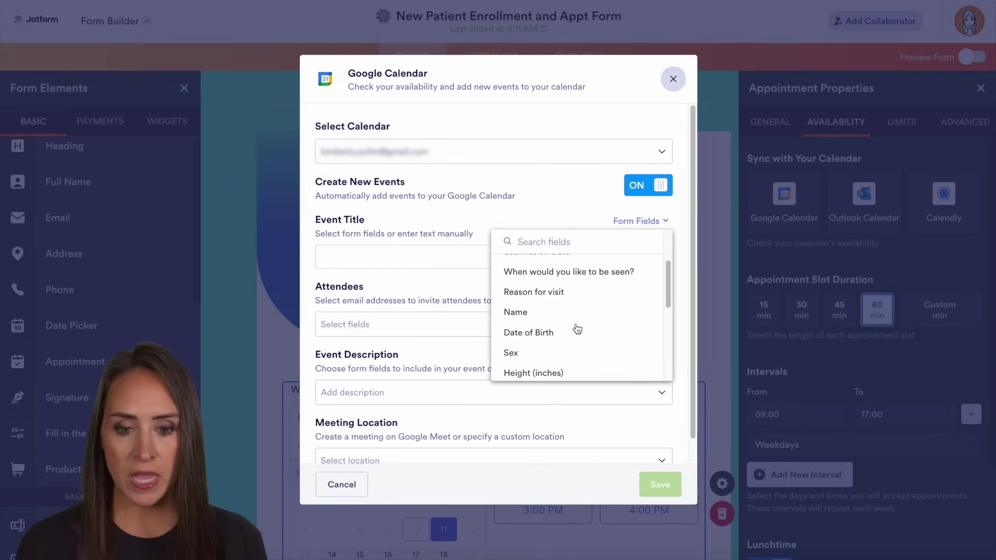
click(505, 304)
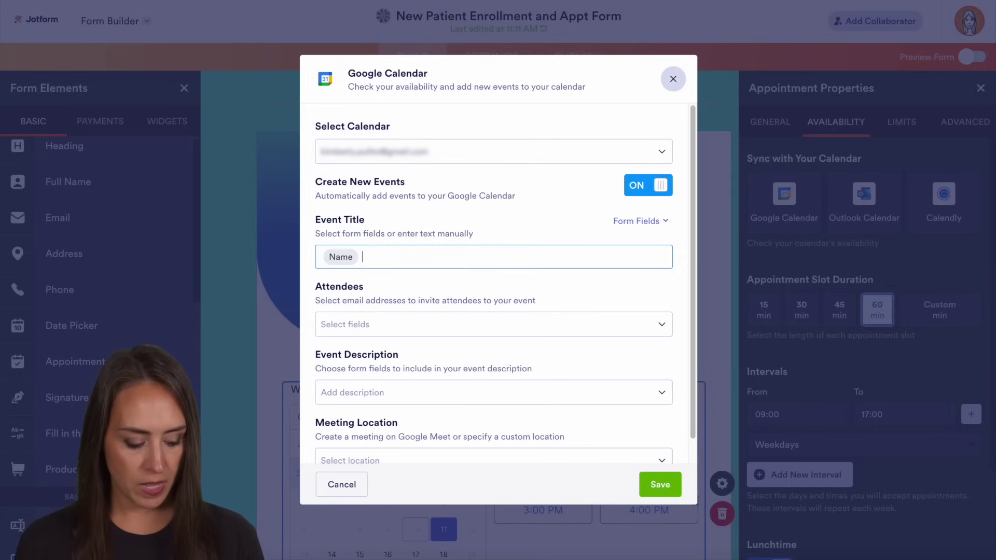
text(- New Appt)
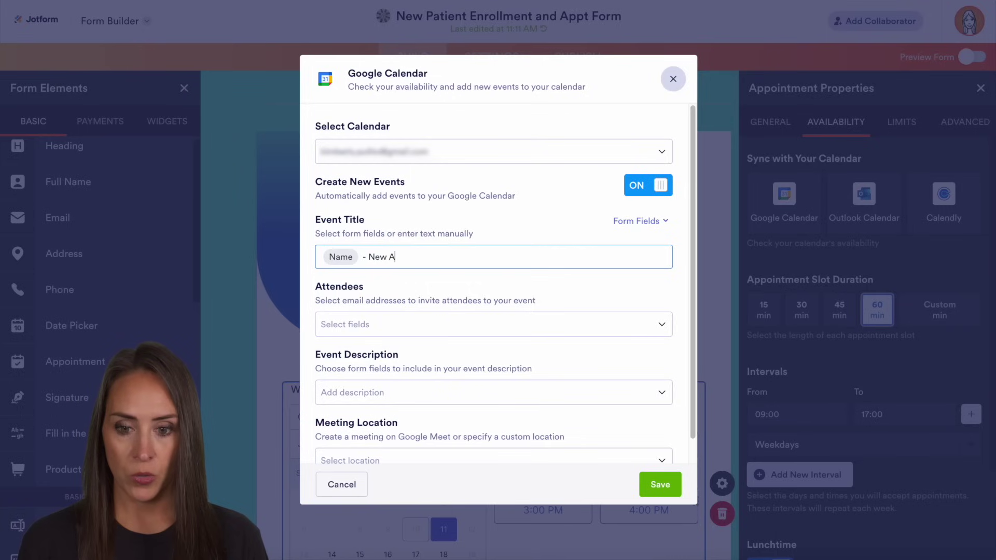
Step: Add E-mail as attendee, Reason for visit as description, Google Meet as location, and save the sync
click(441, 323)
click(390, 351)
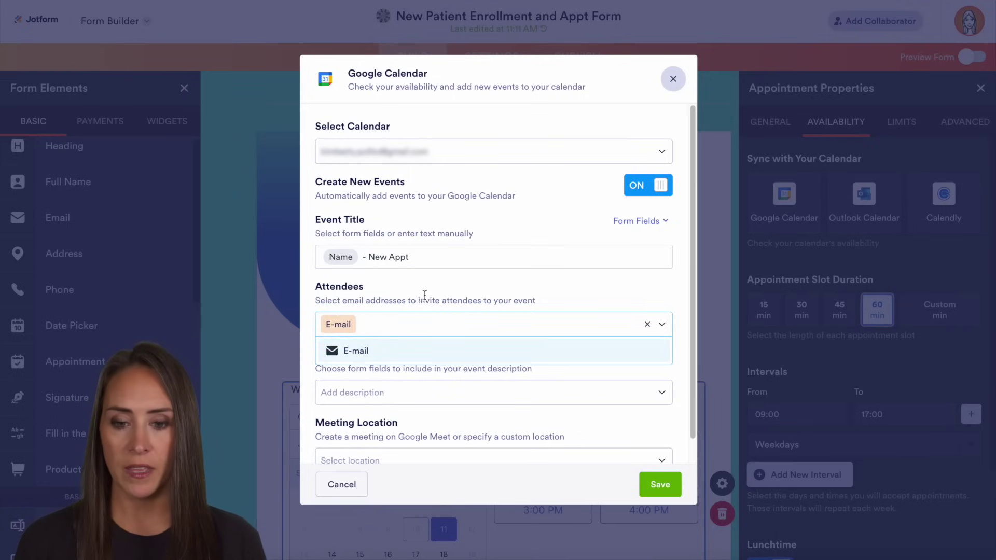
scroll(404, 365, down, 1)
click(403, 365)
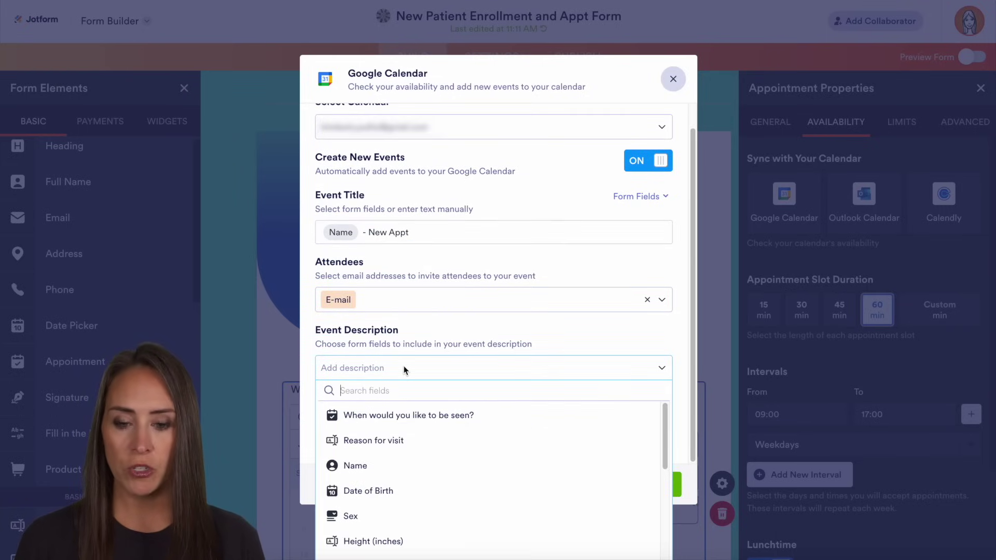
click(394, 440)
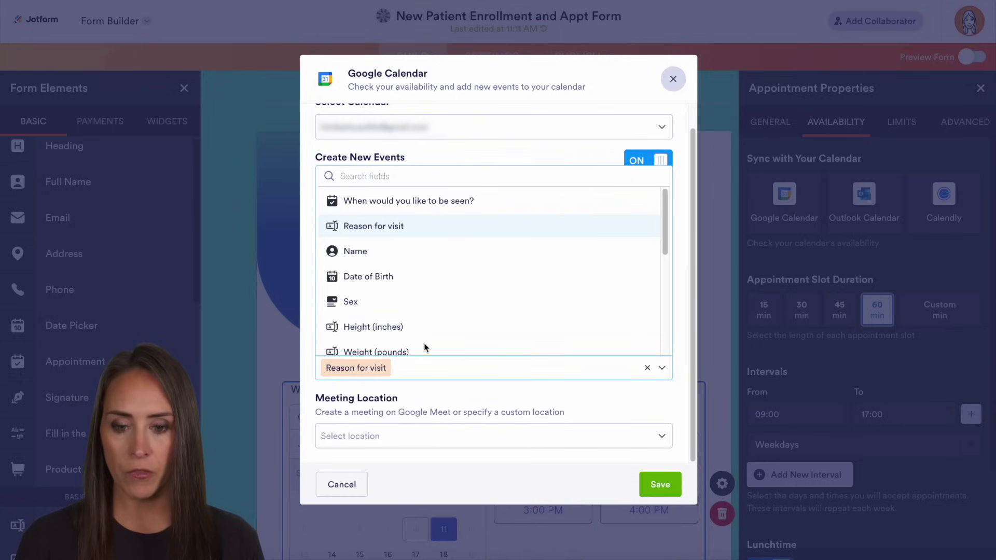
click(439, 388)
click(591, 434)
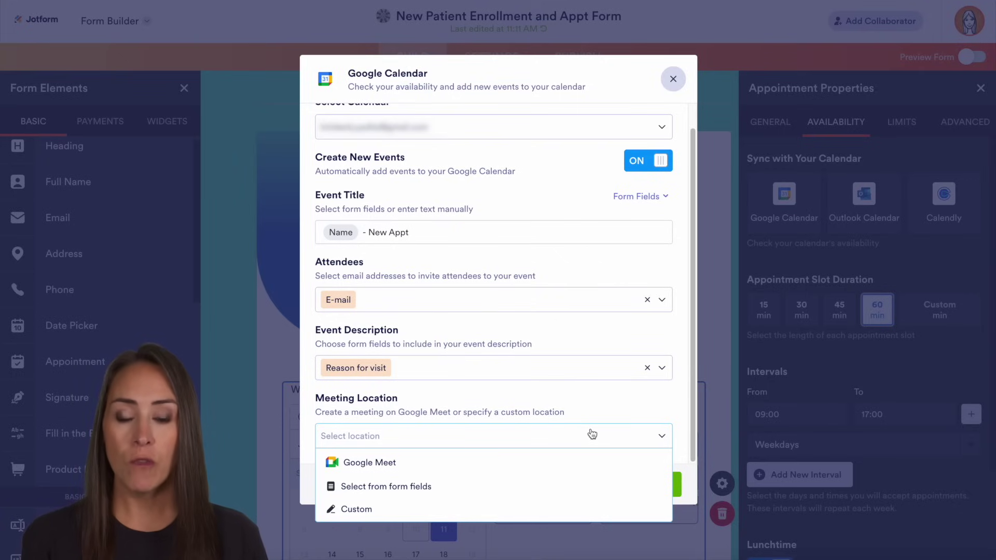
click(486, 468)
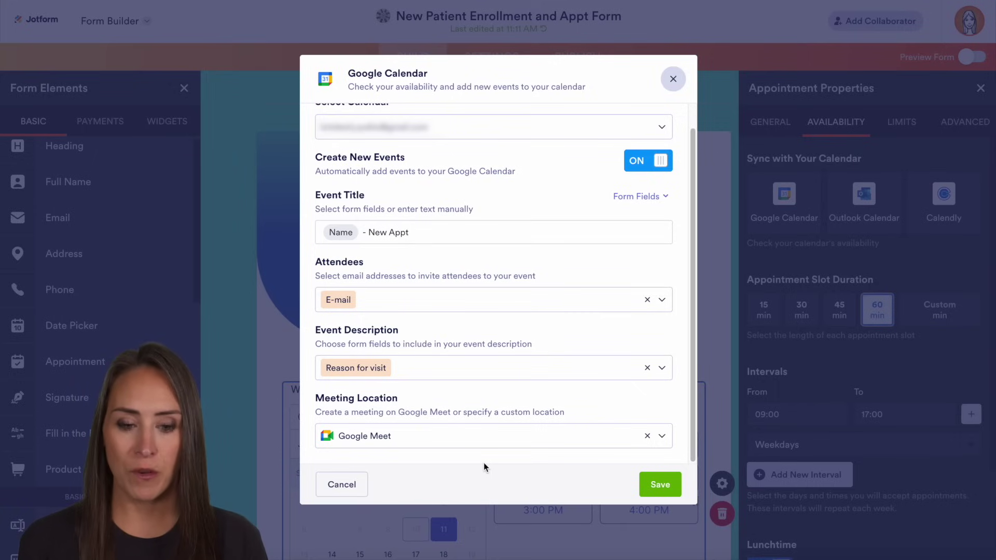
click(660, 488)
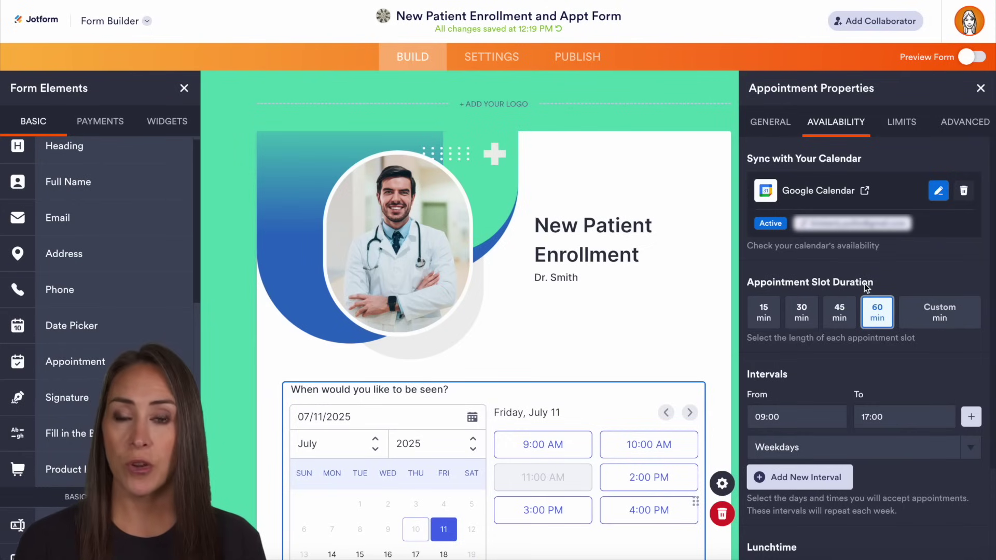
Step: Review the weekday availability and change the lunch break end from 14:00 to 13:00
scroll(941, 350, down, 1)
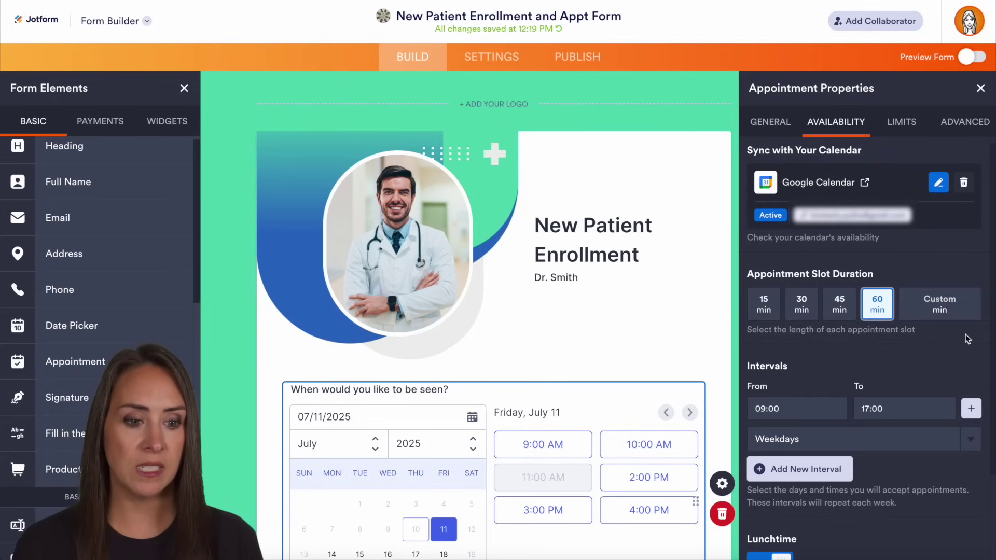
scroll(965, 335, down, 3)
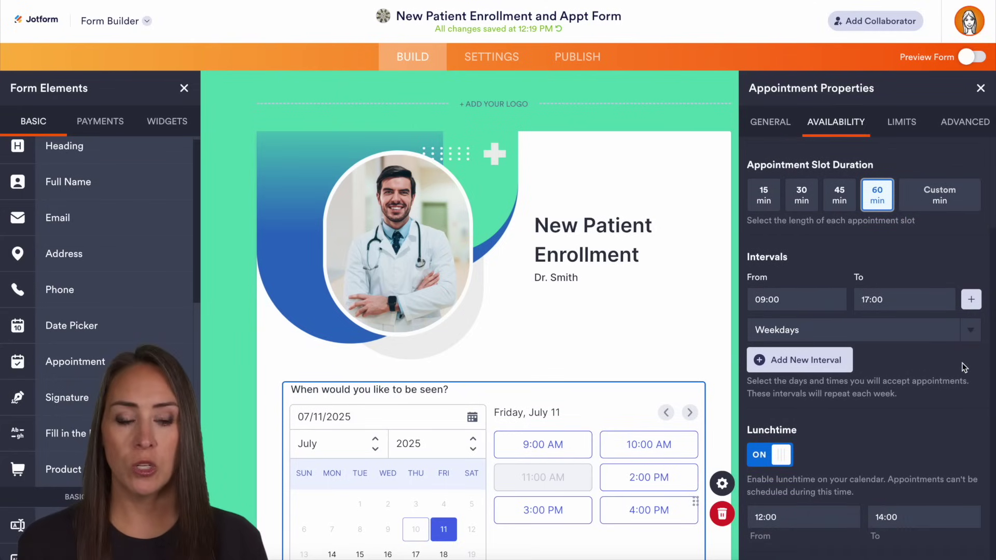
click(970, 334)
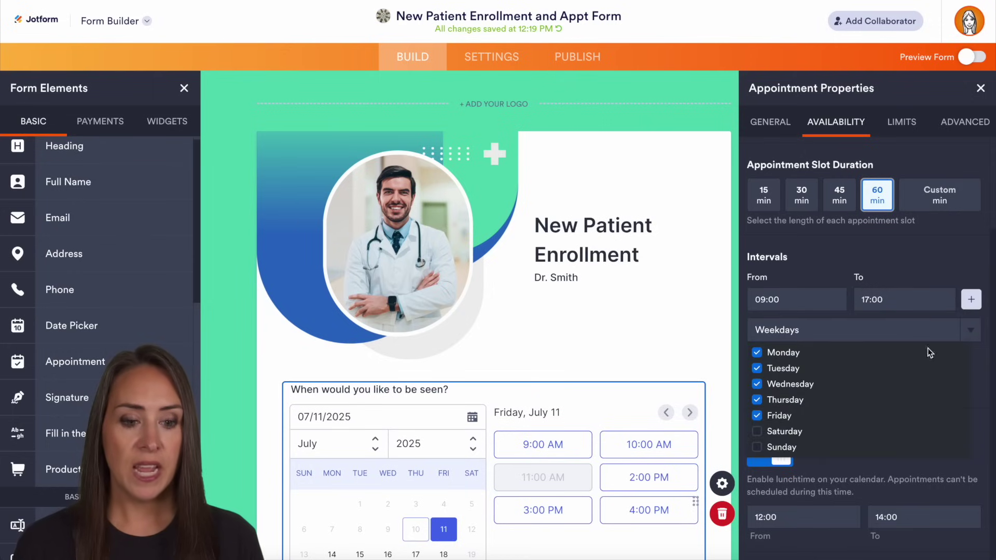
click(880, 263)
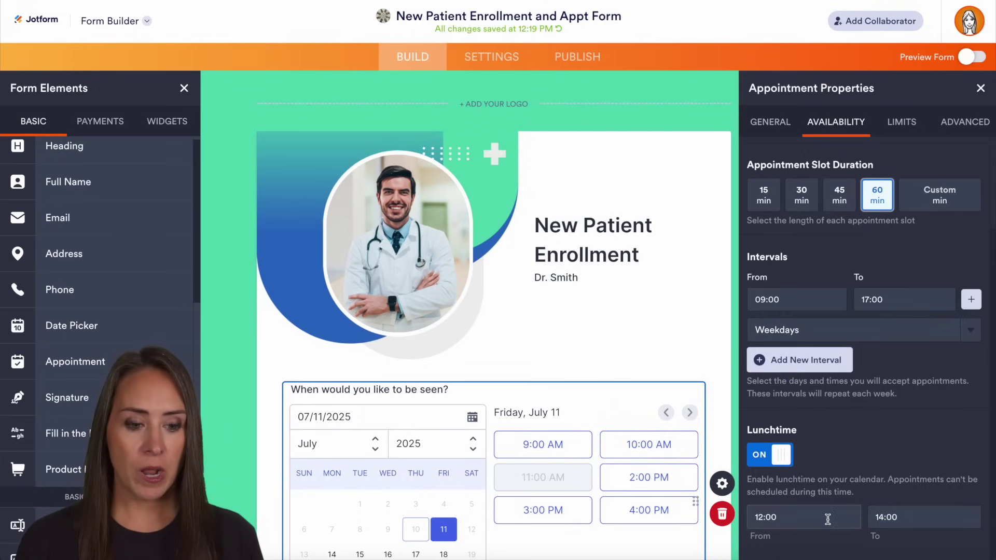
click(885, 516)
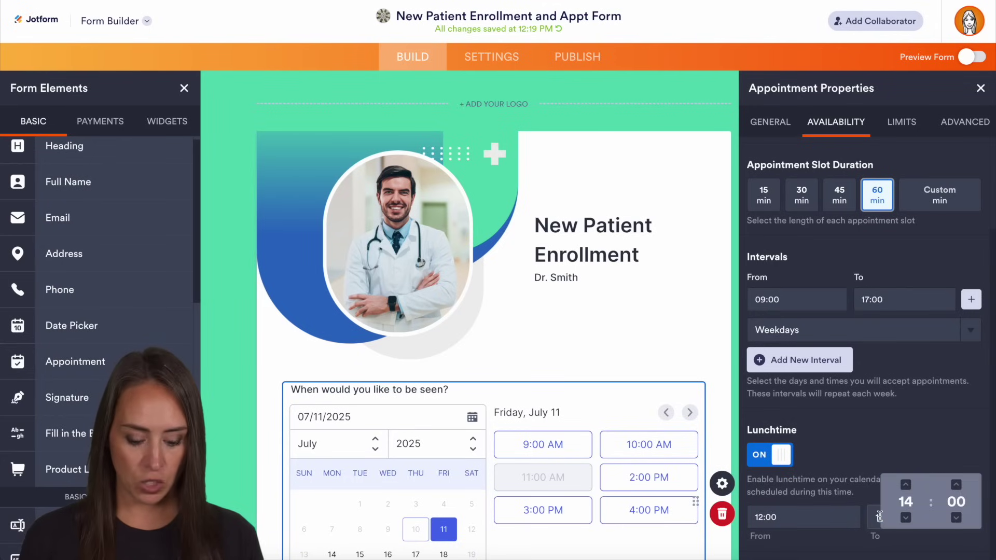
key(Down)
click(900, 438)
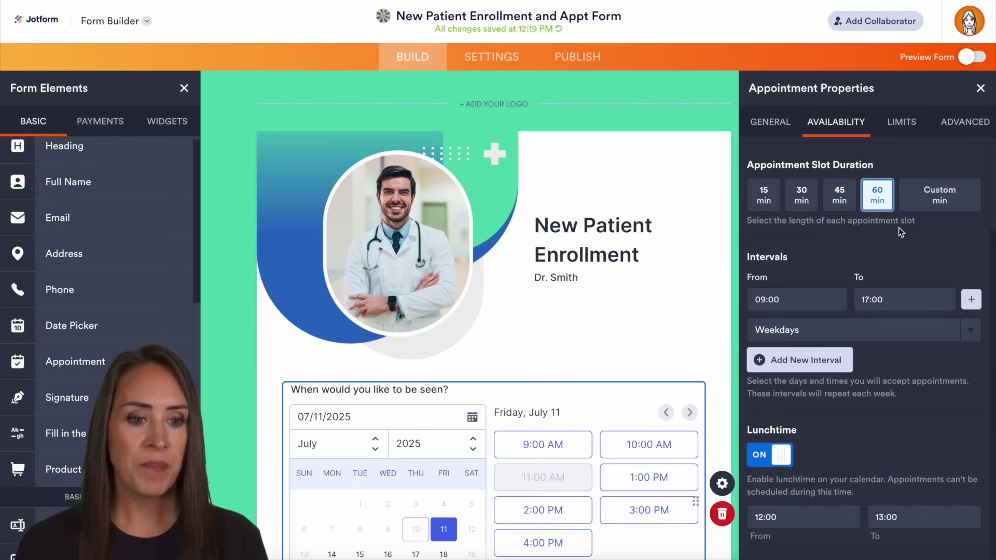
Step: In Limits, set 14 rolling days, 4 bookings per day and 48 hours' minimum notice
click(903, 126)
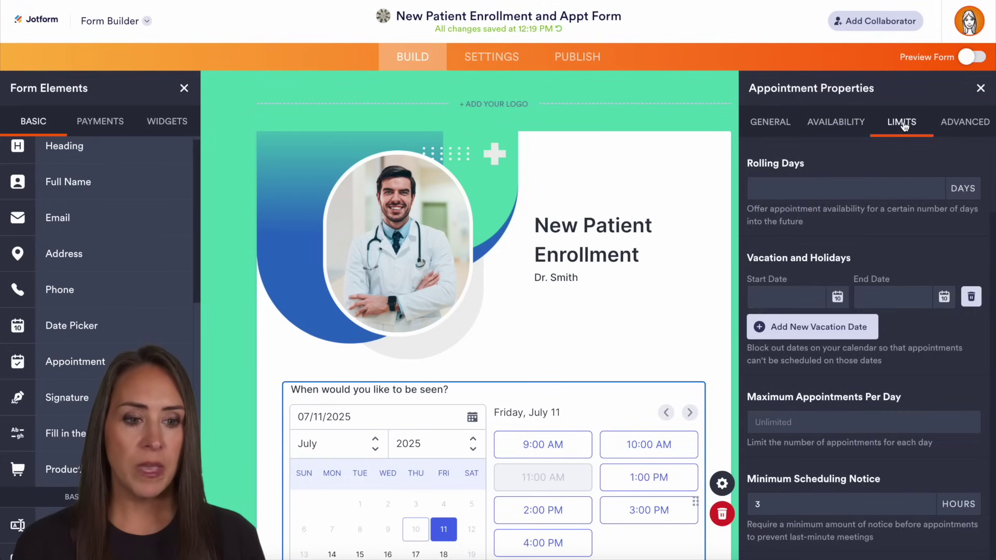
click(905, 190)
text(14)
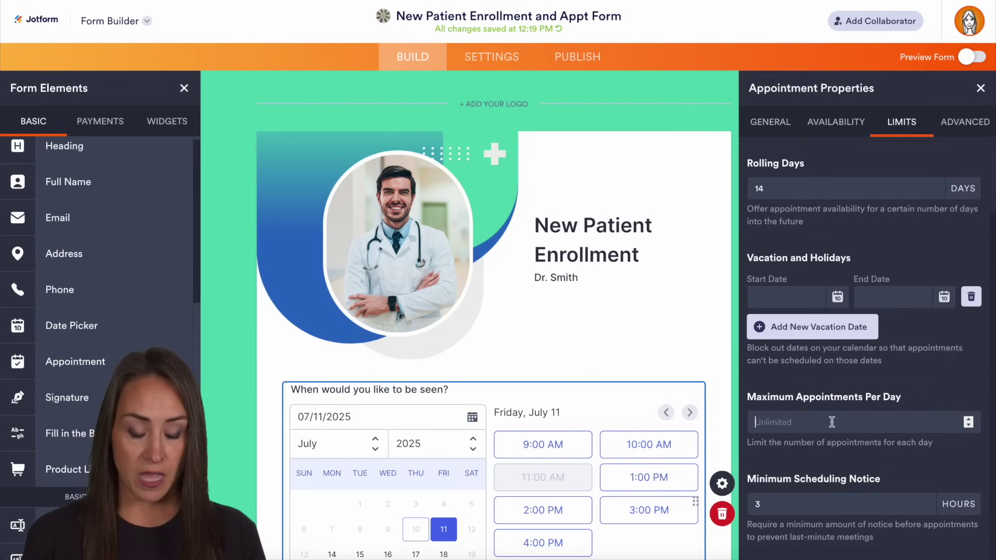
text(4)
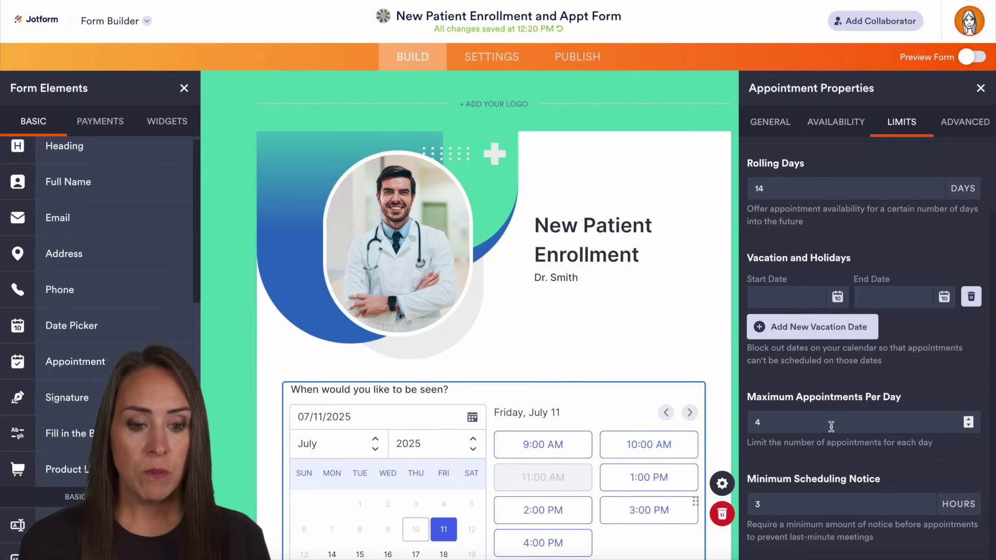
double_click(797, 499)
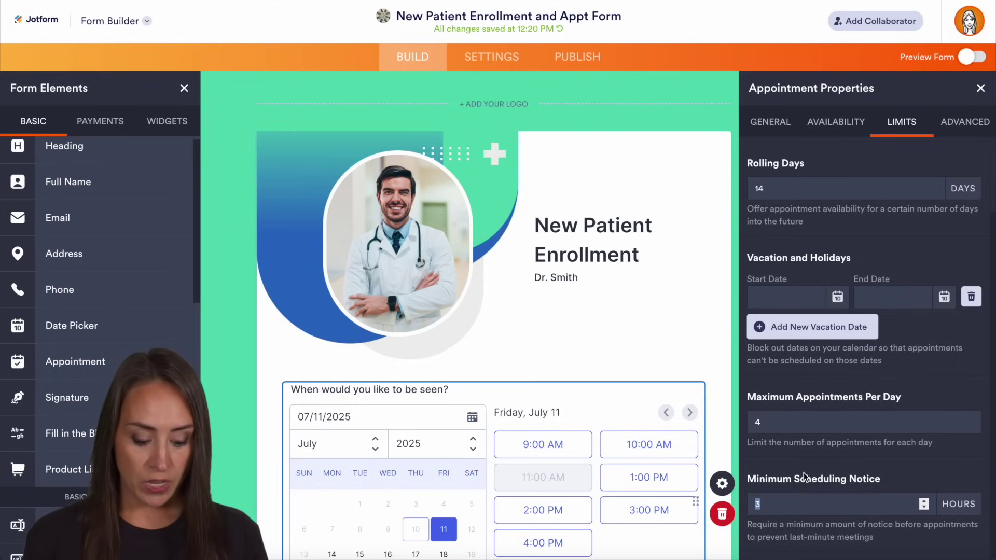
text(48)
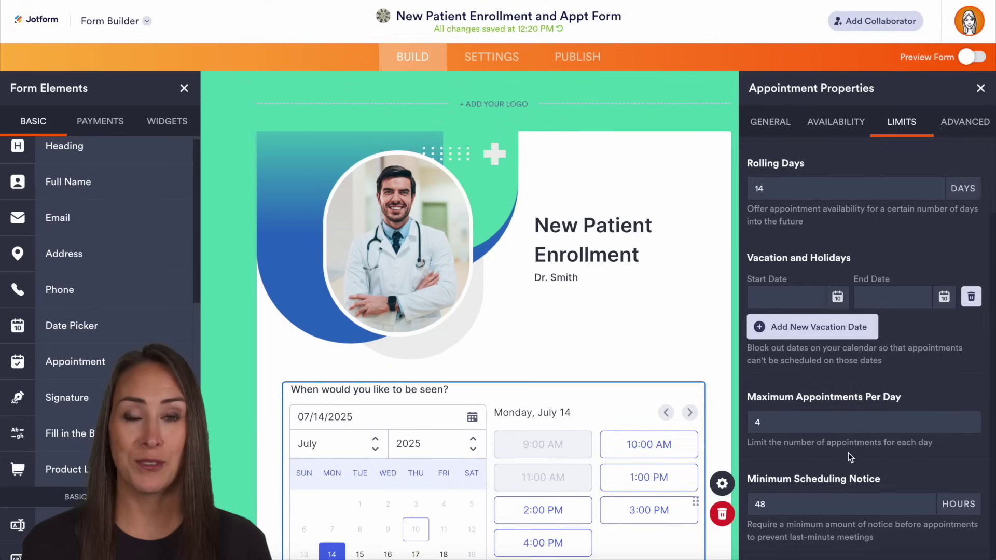
Step: Set the default time zone to America/Chicago (GMT-05:00) and review the remaining advanced options
click(961, 123)
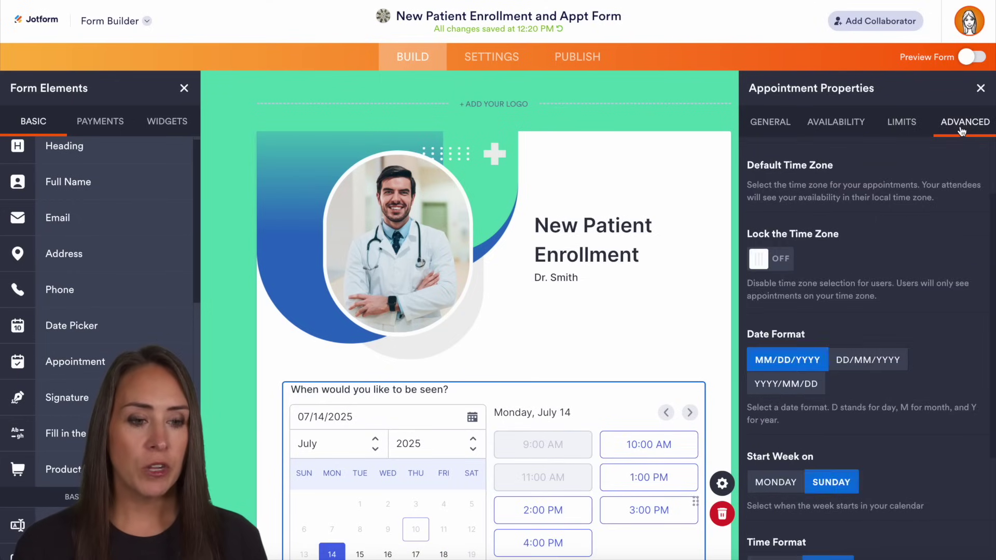
click(932, 194)
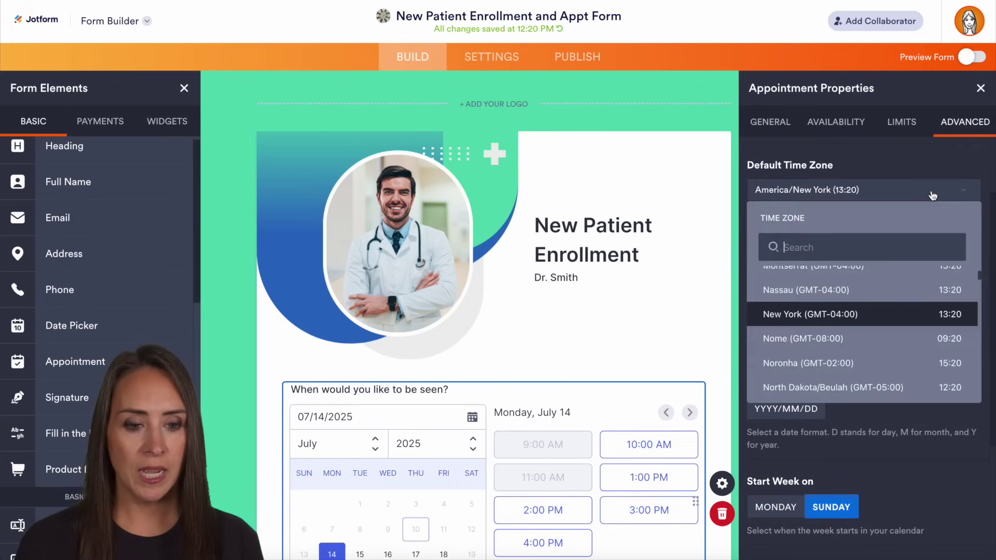
text(chic)
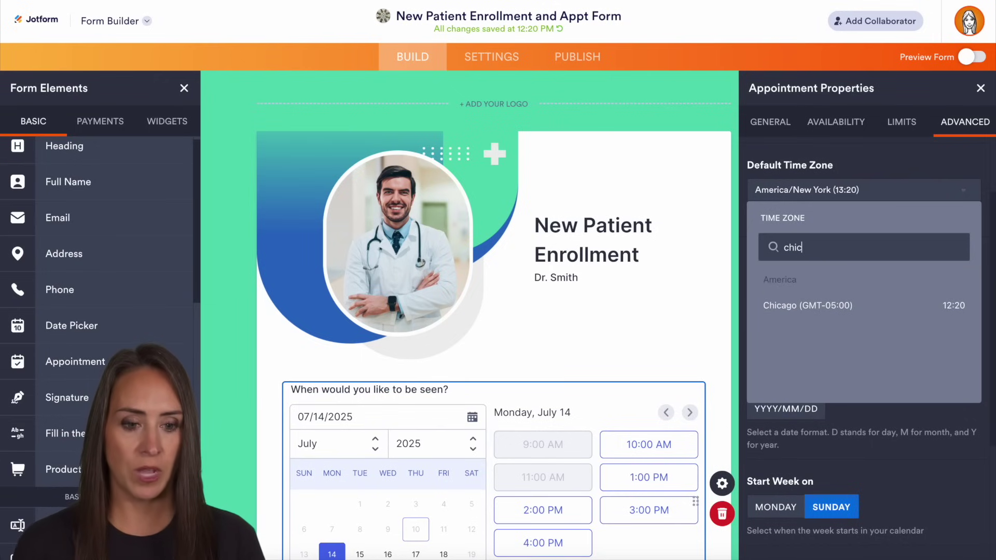
click(905, 309)
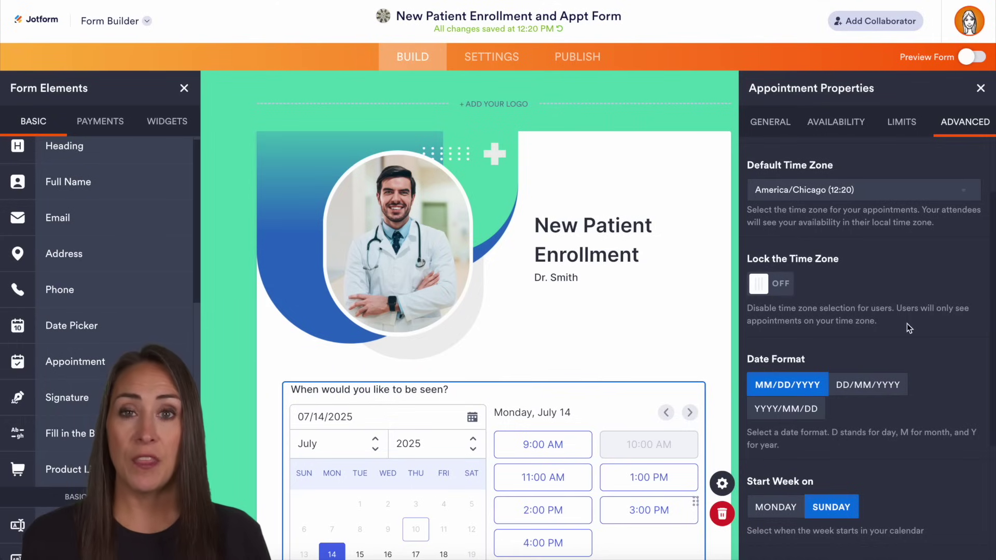
scroll(906, 323, down, 2)
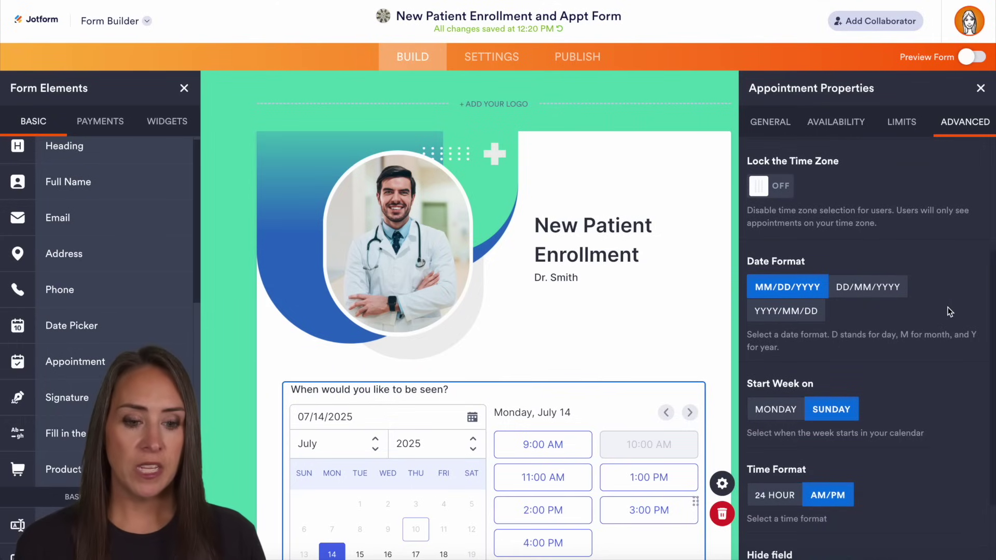
scroll(949, 311, down, 2)
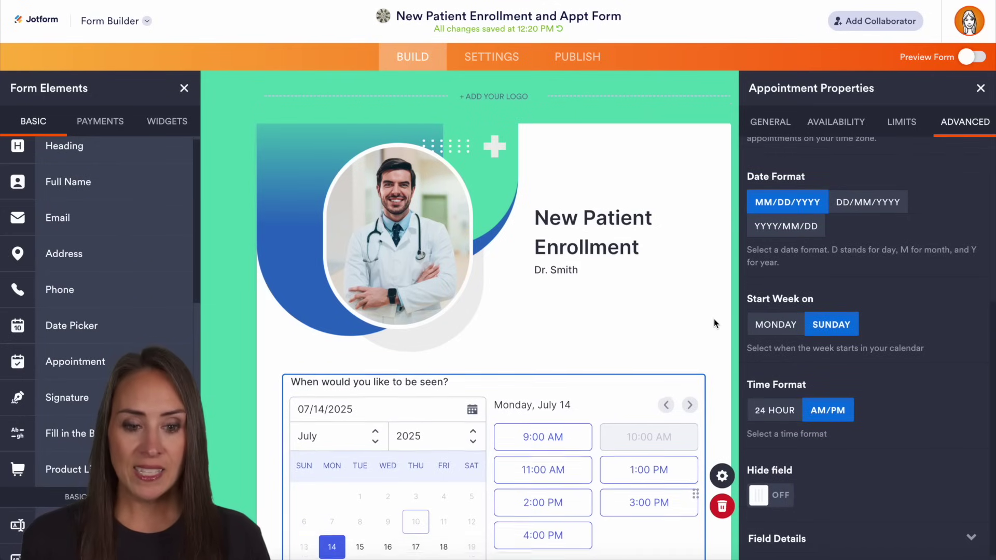
scroll(714, 319, down, 5)
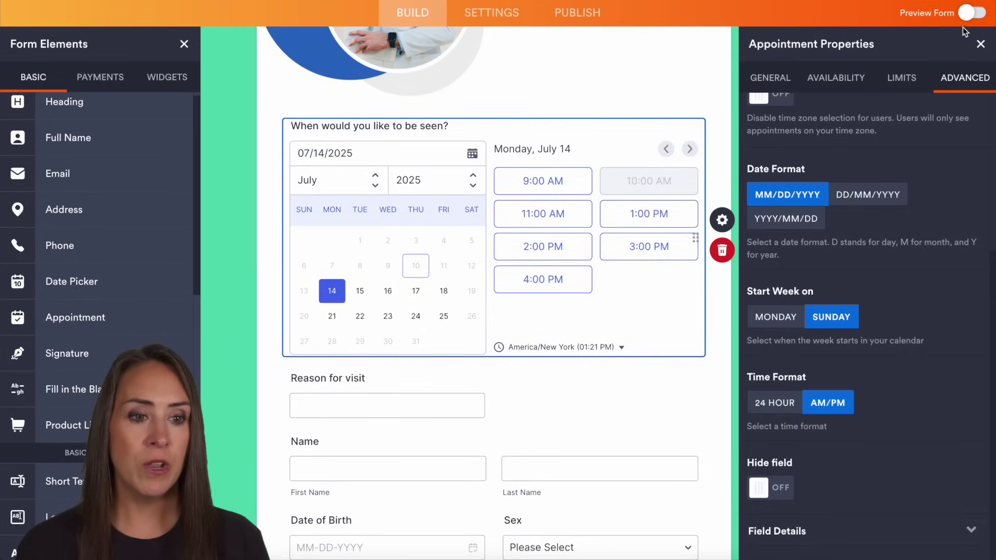
Step: Turn on the form preview and scroll down to the appointment calendar
click(973, 19)
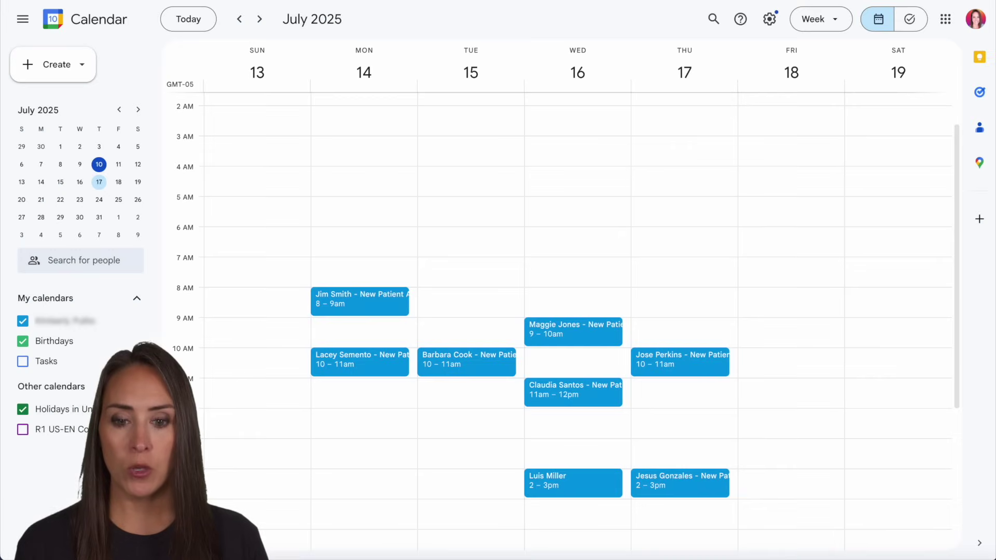
scroll(789, 150, down, 2)
scroll(788, 151, down, 1)
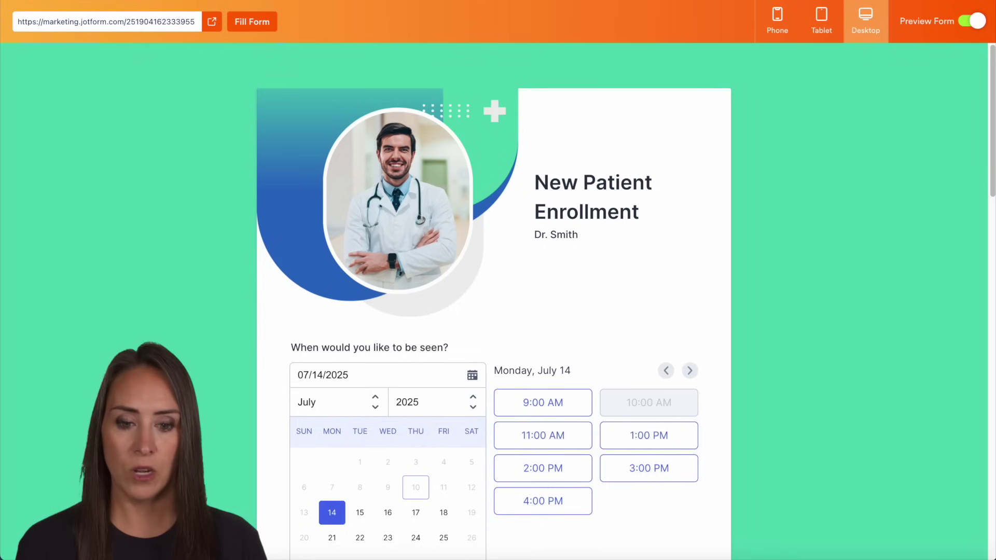
Step: Check the July 15 and 16 slots, choose 3:00 PM, and submit a test booking
scroll(612, 218, down, 3)
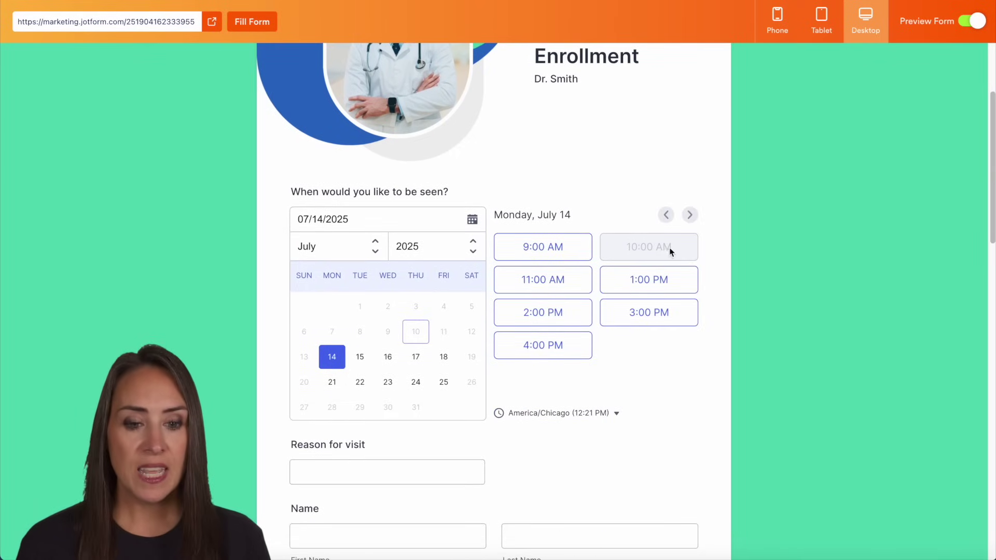
click(363, 361)
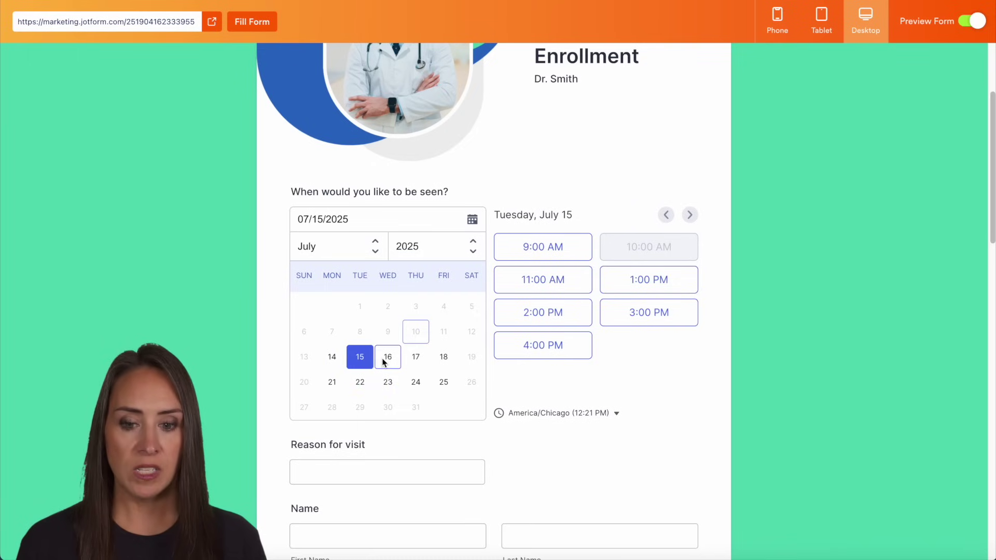
click(384, 362)
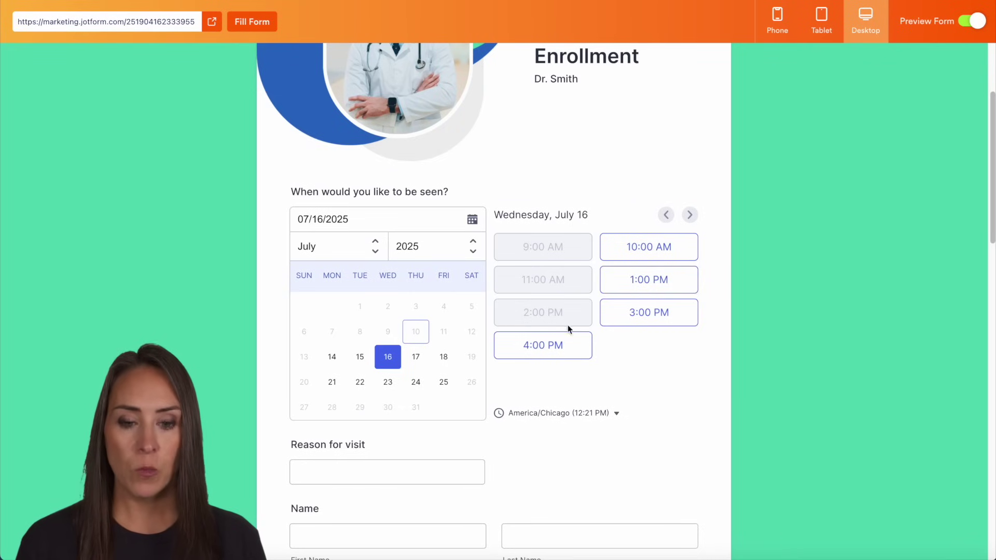
click(243, 23)
click(651, 468)
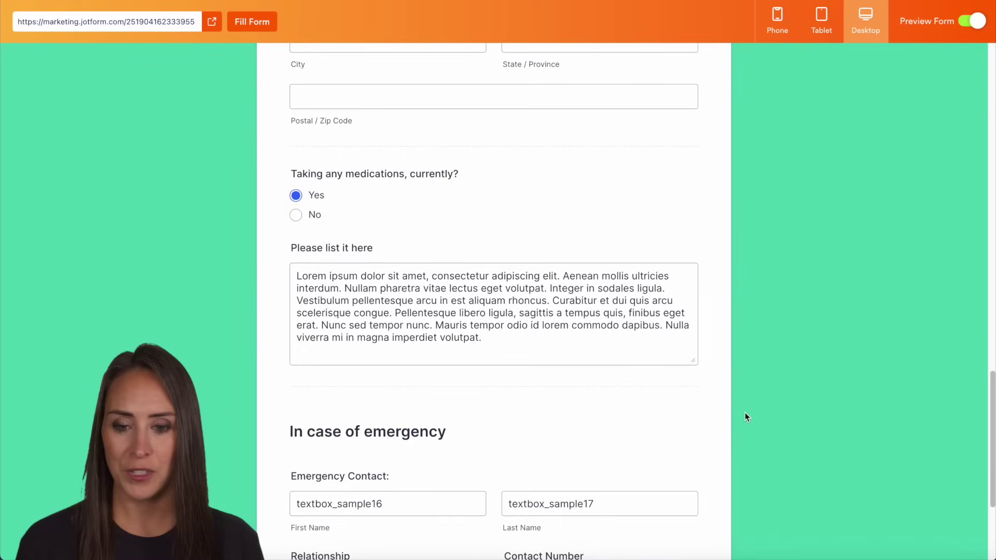
click(506, 476)
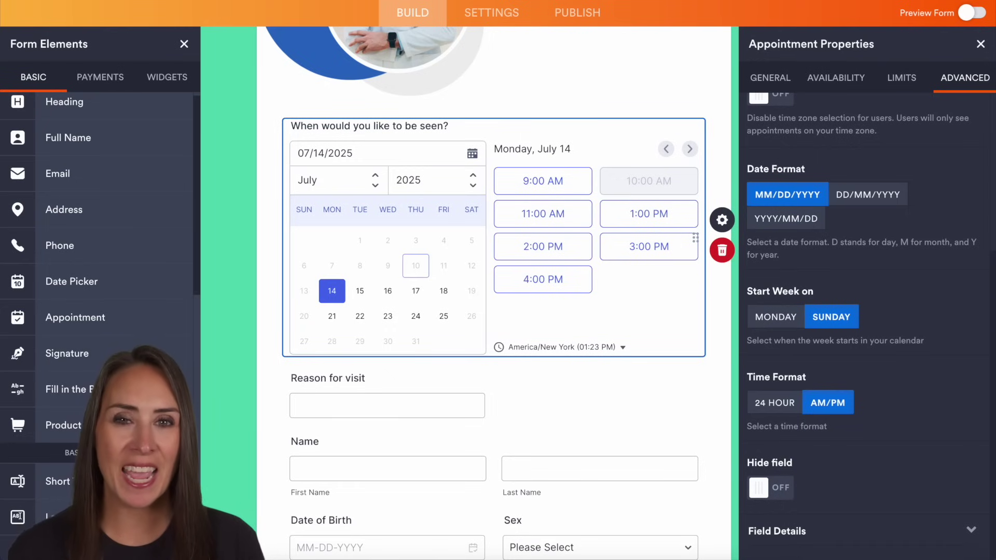
Step: Return to the team workspace and open the Jasper health information agent
scroll(221, 71, up, 5)
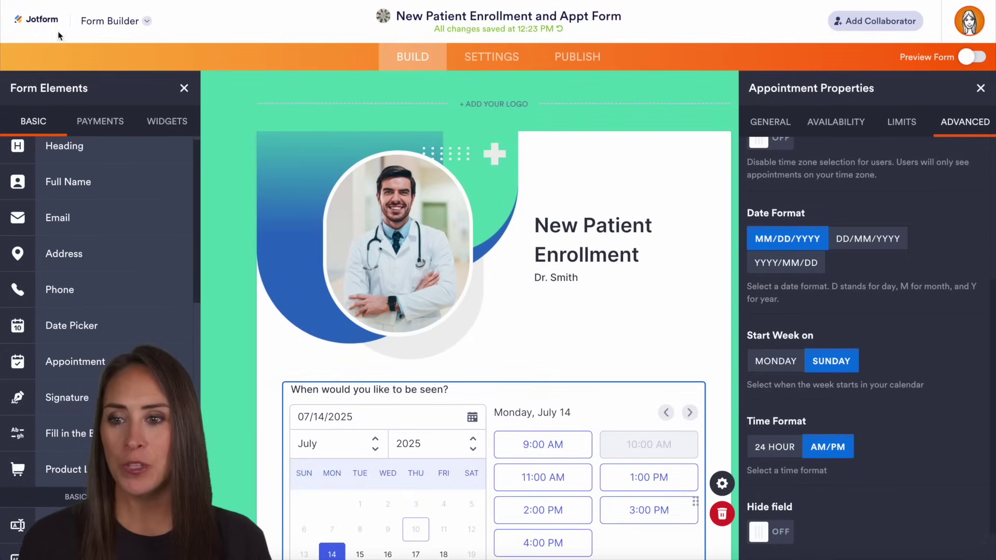
click(31, 23)
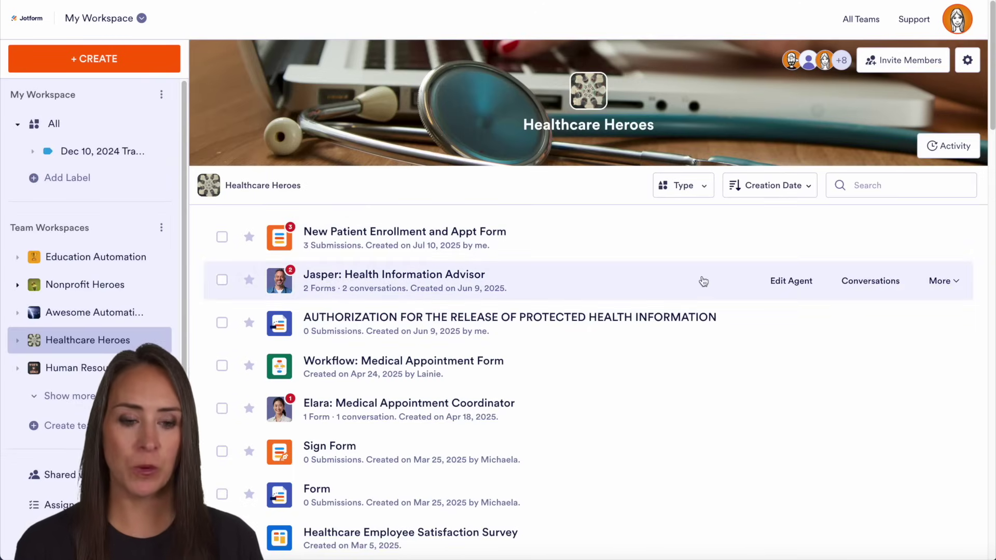
click(793, 280)
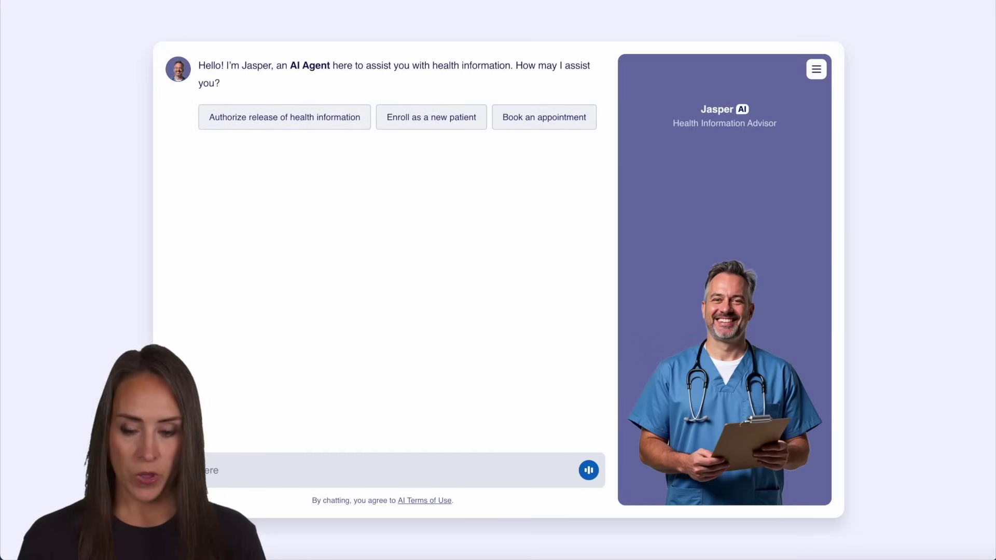
Step: Send 'I want to book an appointment' to Jasper and choose Fill Form Manually
text(I want to book an apoin)
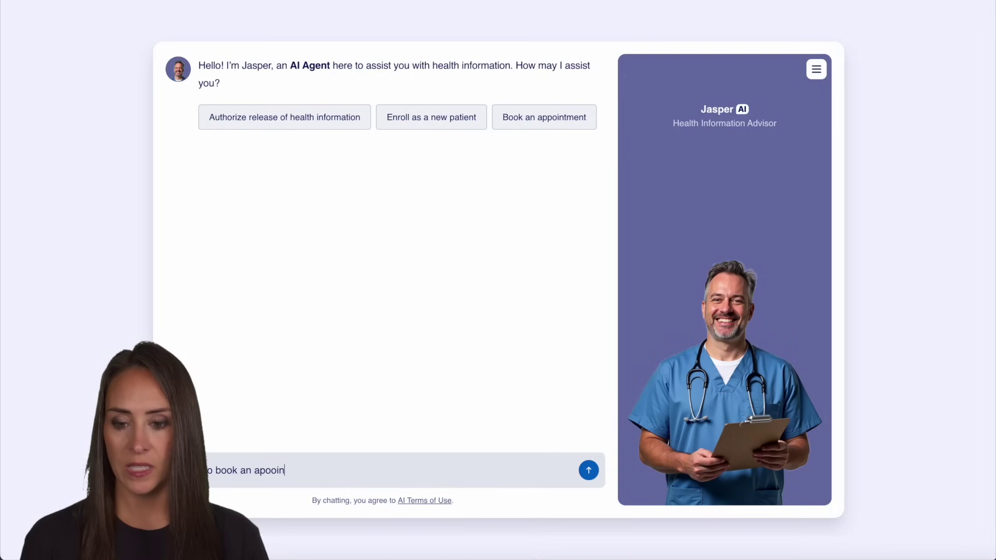
key(BackSpace)
key(BackSpace)
text(pointment)
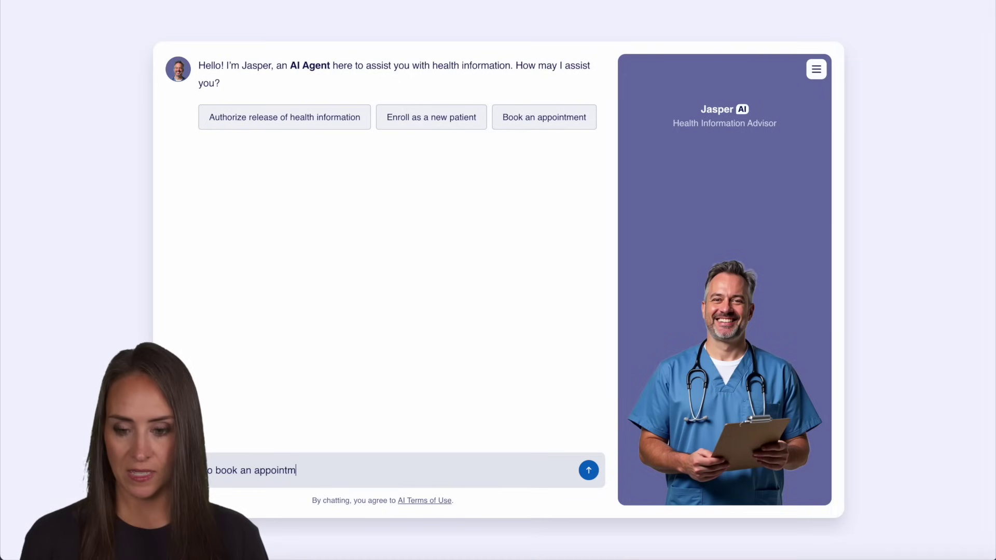
key(Return)
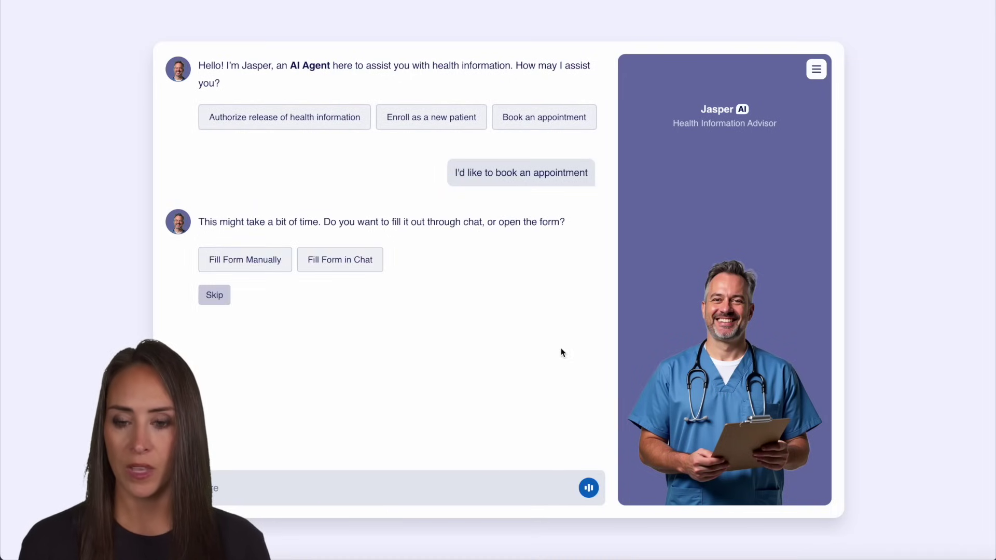
click(260, 260)
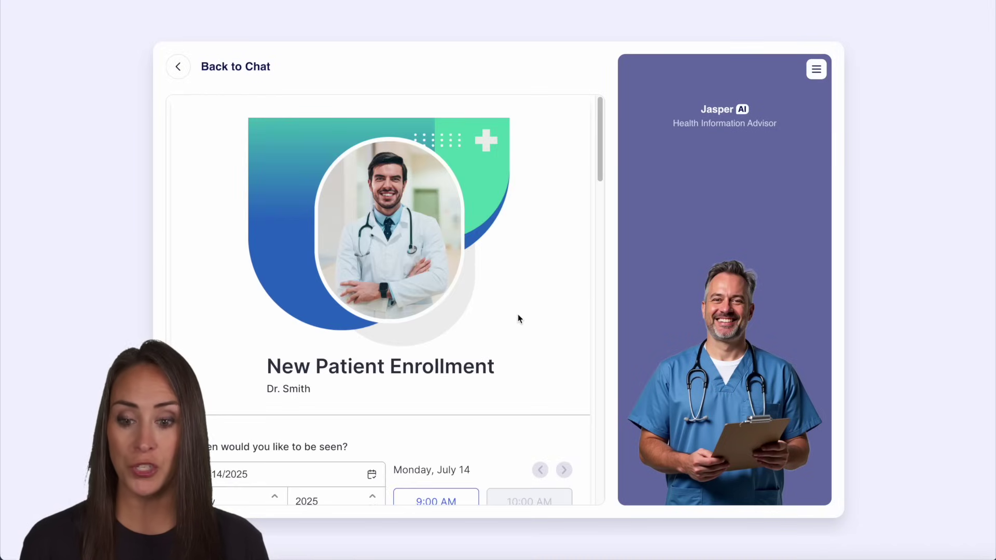
Step: Check the agent form's open times for July 15 and 16, then go back to the chat
scroll(518, 318, down, 5)
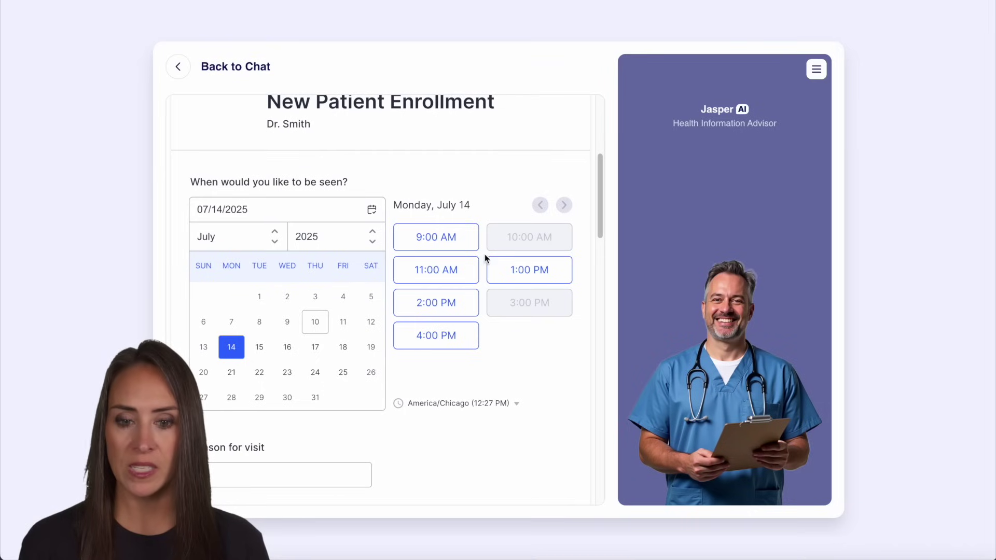
click(260, 346)
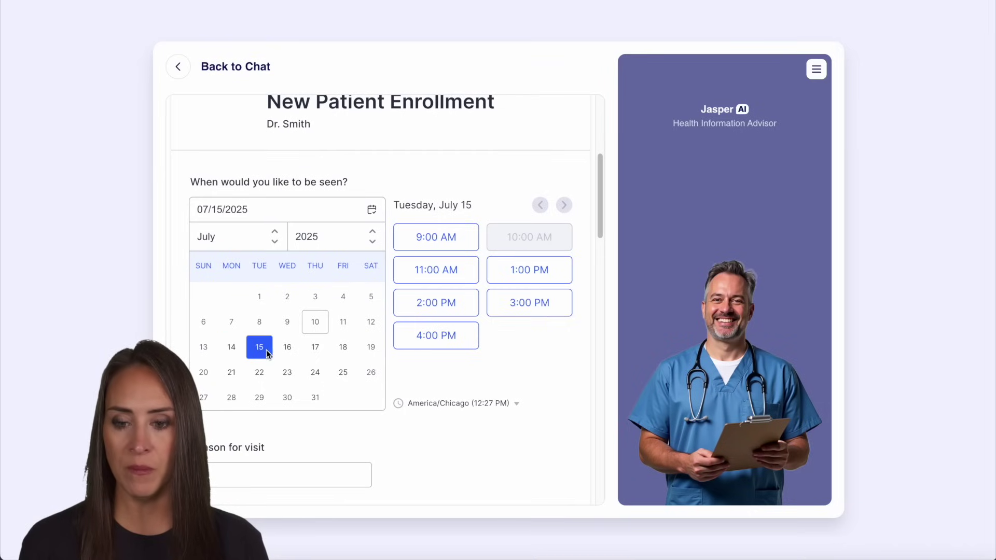
click(286, 347)
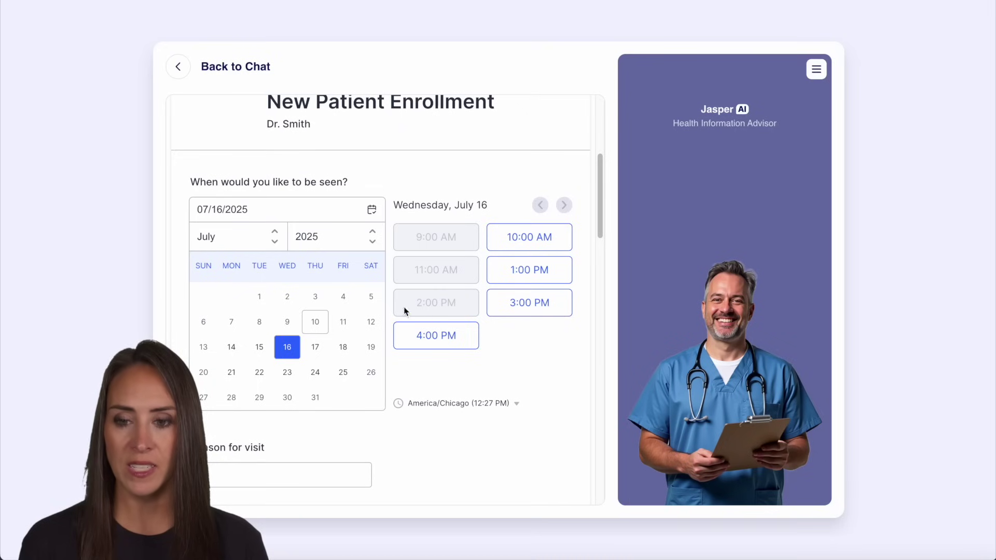
click(178, 68)
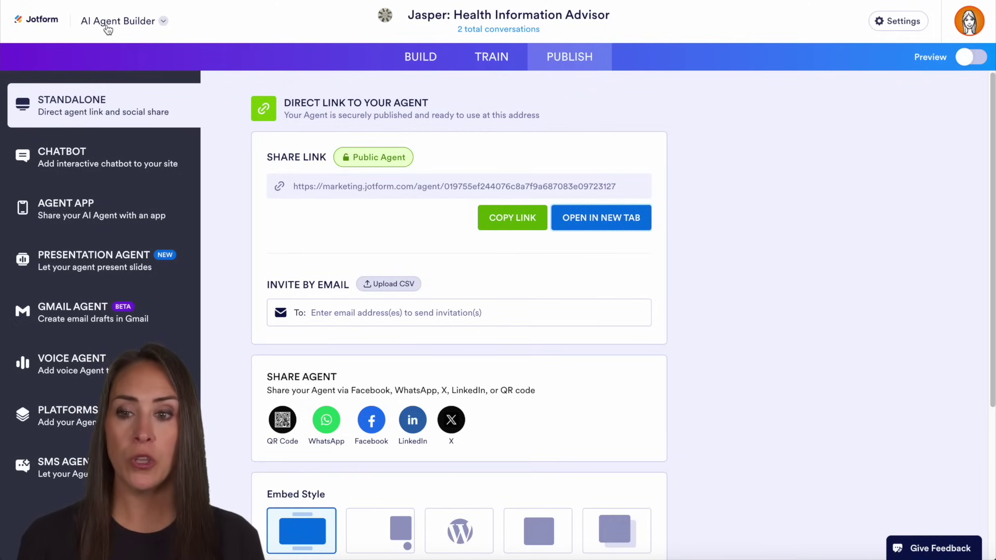
Step: Filter the team workspace to Apps only and edit the Healthcare Heroes Patient Portal app
click(42, 20)
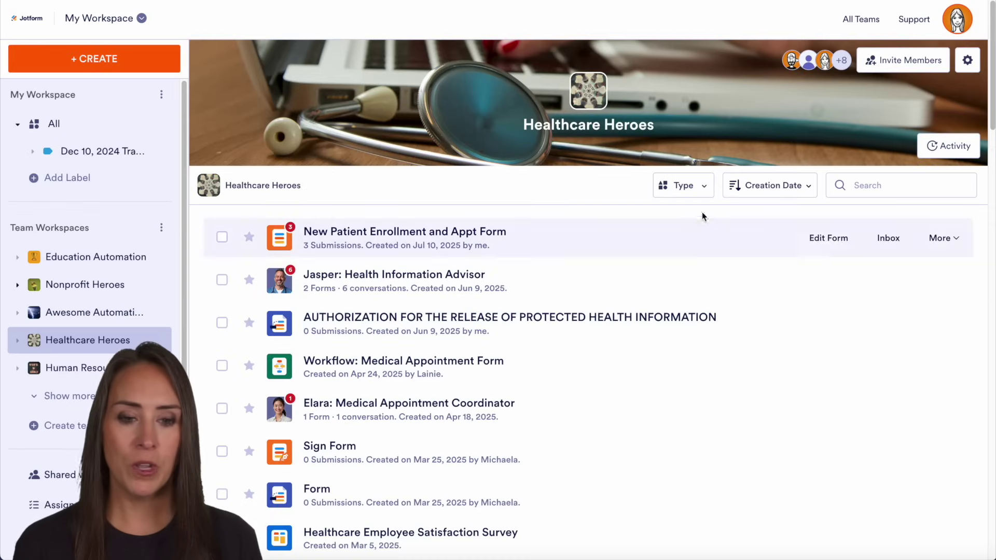
click(694, 187)
click(700, 216)
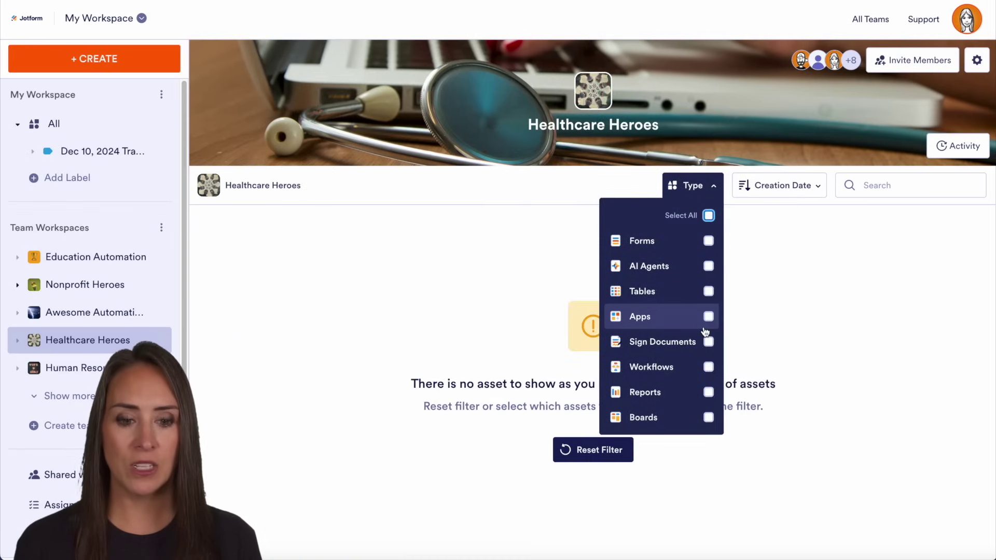
click(700, 317)
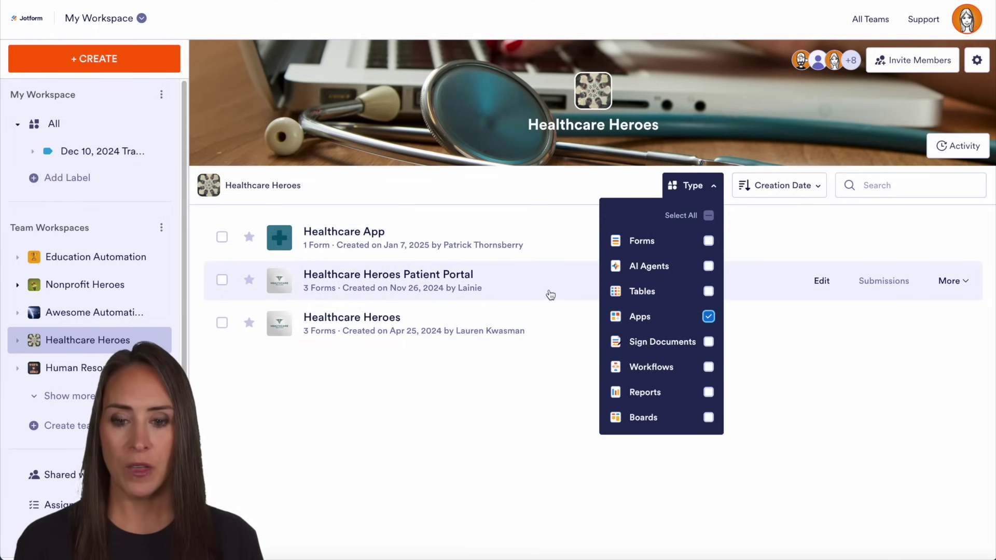
click(824, 290)
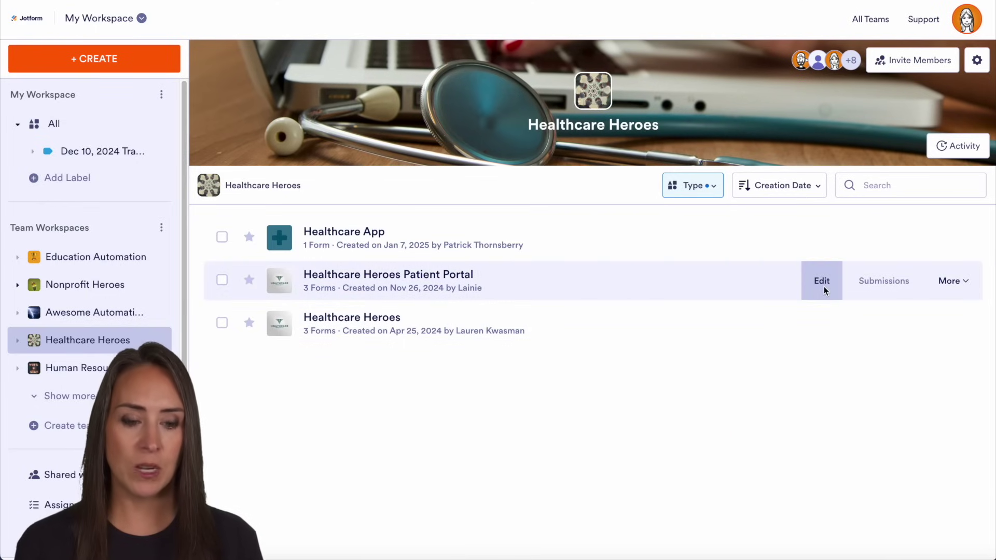